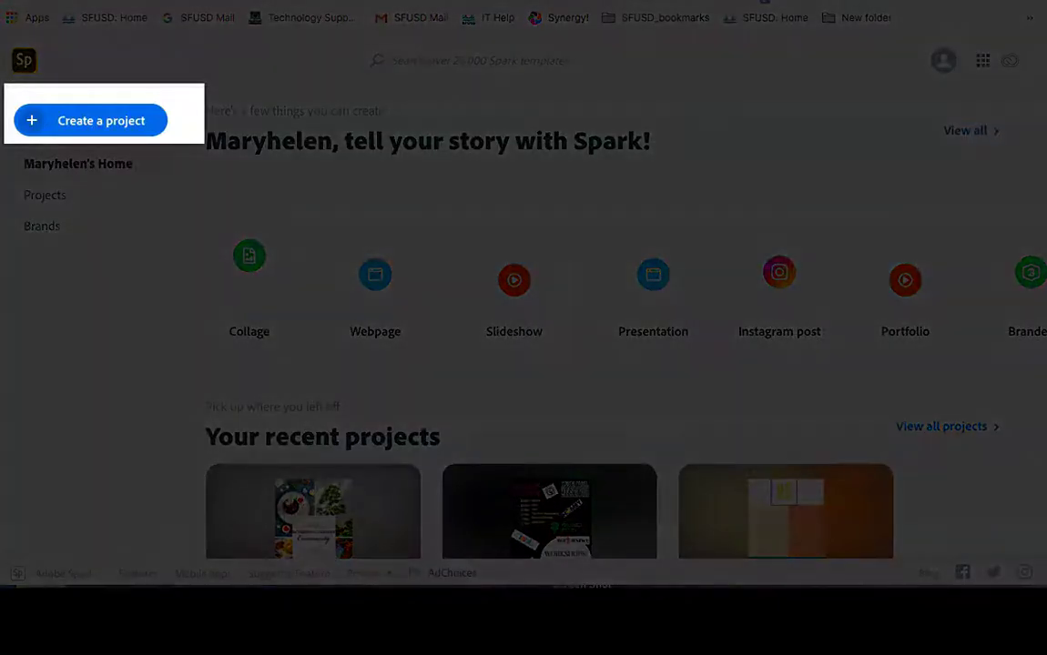
Create a new flyer project and name it "Flyer Demo #1".
{"action": "left_click", "coordinate": [100, 121]}
{"action": "left_click", "coordinate": [65, 159]}
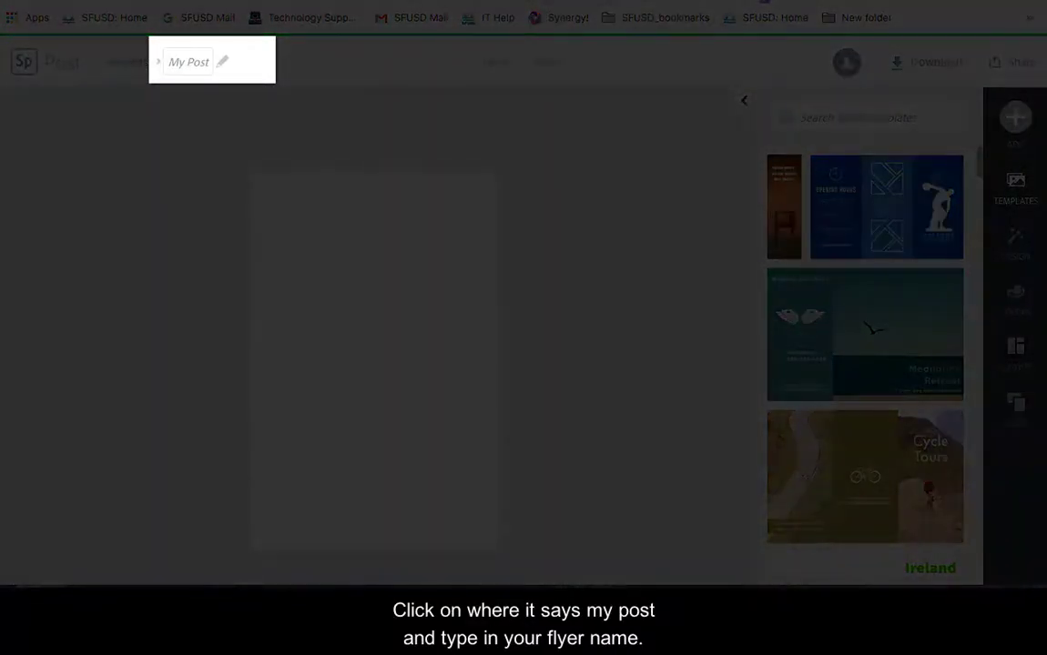
{"action": "left_click", "coordinate": [188, 62]}
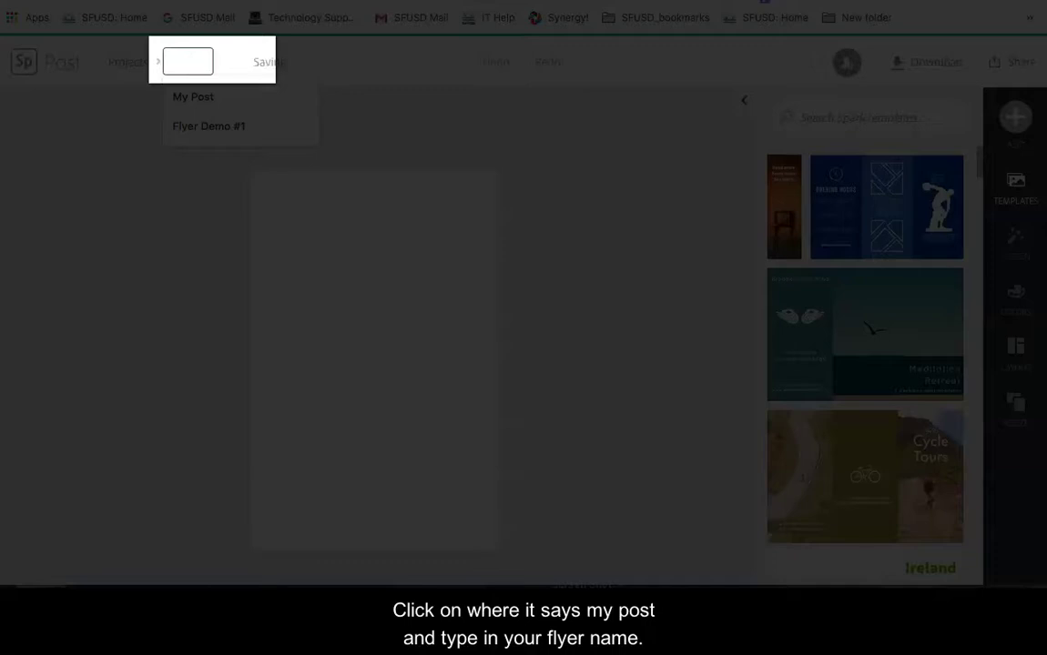
{"action": "type", "text": "Flyer D"}
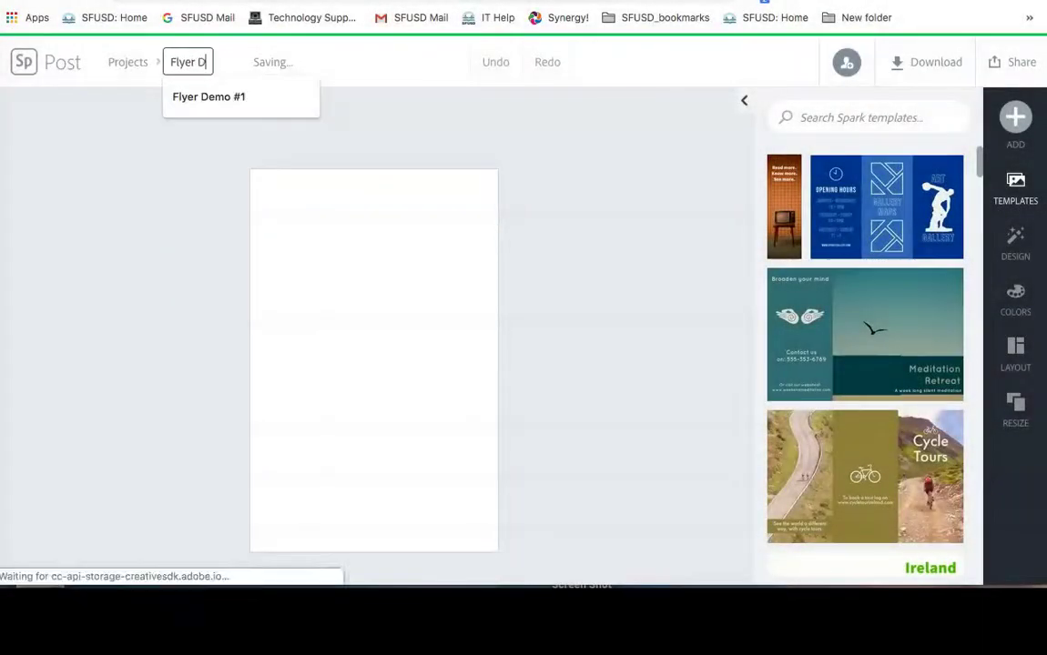
{"action": "type", "text": "emo #1"}
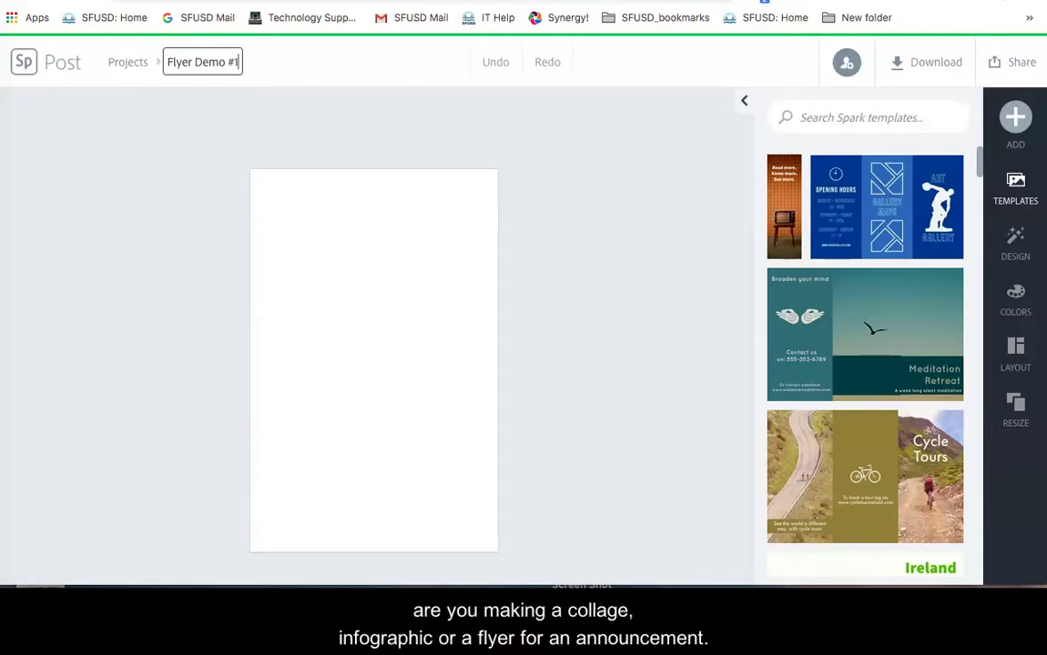
{"action": "key", "text": "Return"}
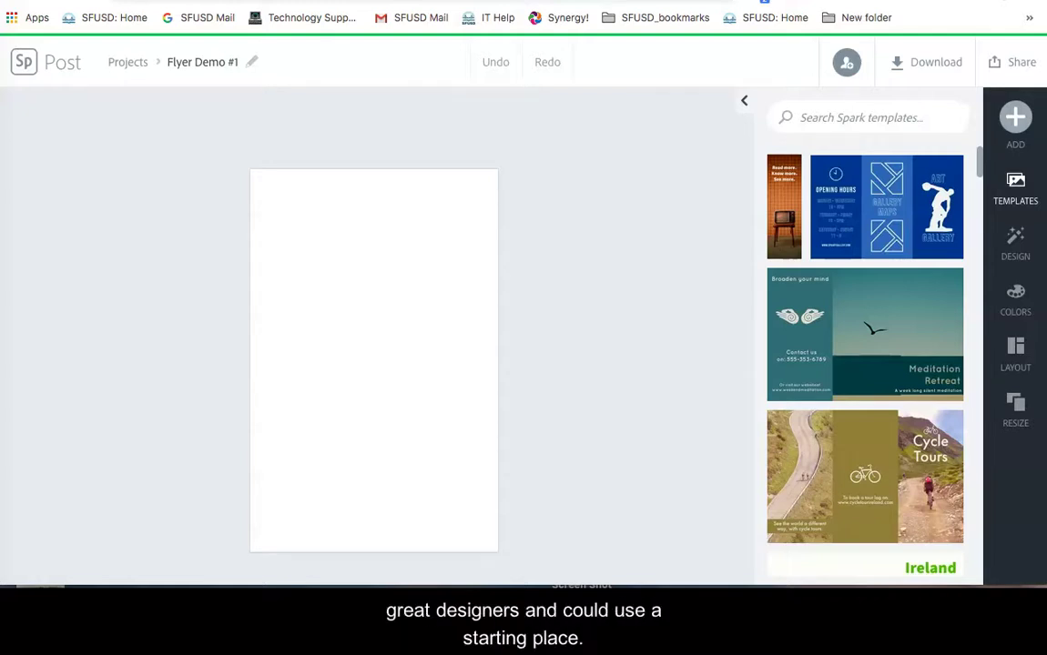
Search the Spark templates for "inforgraphic" and browse the designs.
{"action": "left_click", "coordinate": [862, 117]}
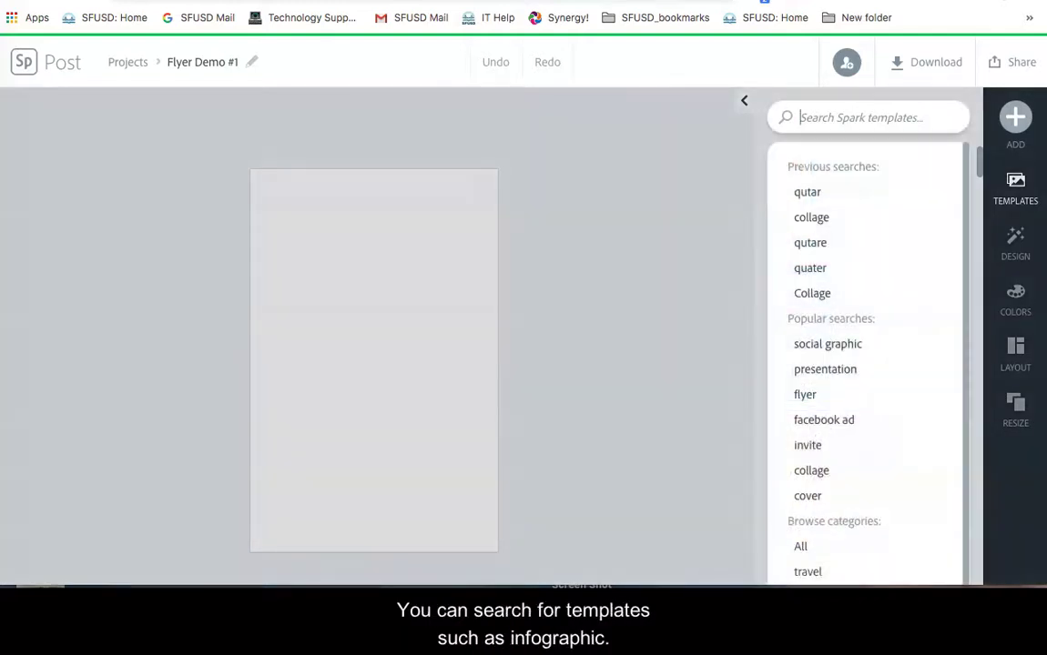
{"action": "type", "text": "inforgraphic"}
{"action": "key", "text": "Return"}
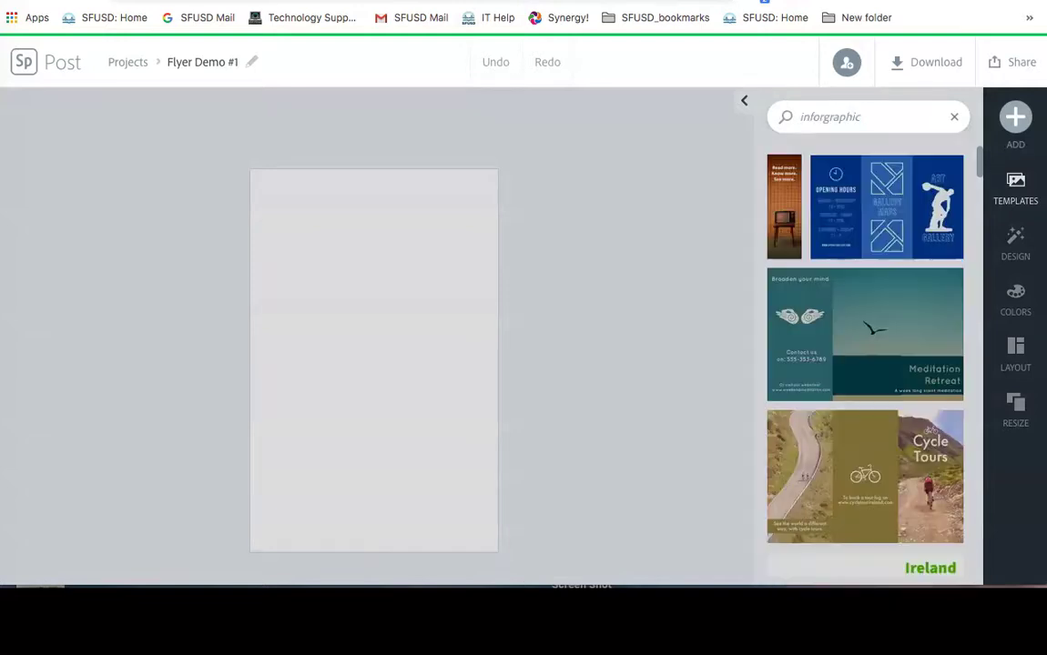
{"action": "scroll", "coordinate": [865, 364], "scroll_direction": "down", "scroll_amount": 5}
{"action": "scroll", "coordinate": [916, 259], "scroll_direction": "down", "scroll_amount": 1}
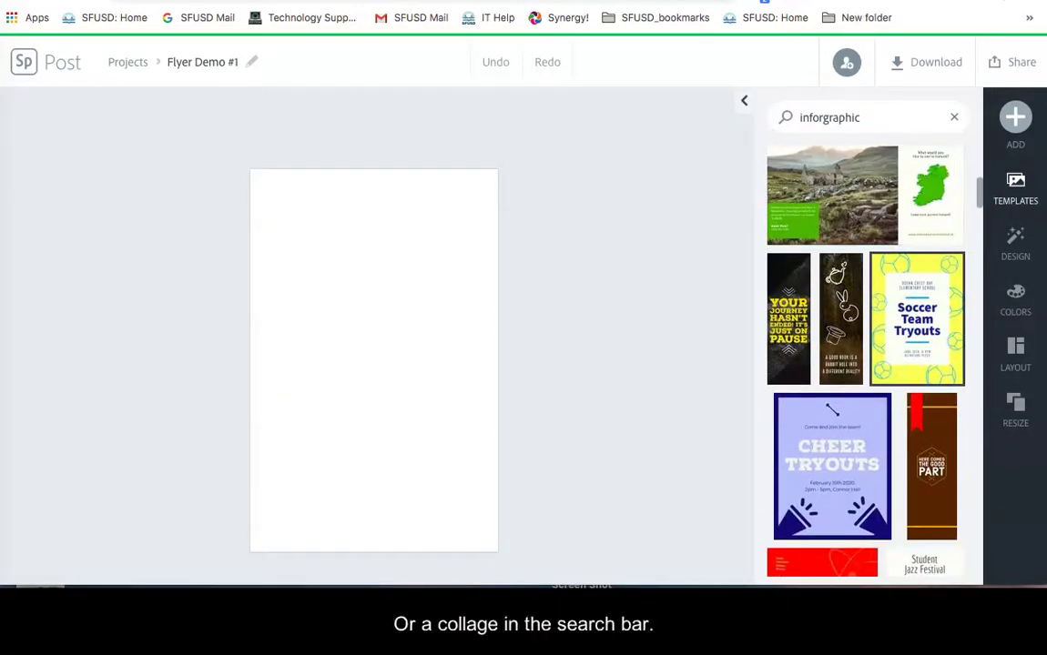
Search the templates for "collage" and create the project from the "Greetings from GREECE" photo template.
{"action": "double_click", "coordinate": [829, 117]}
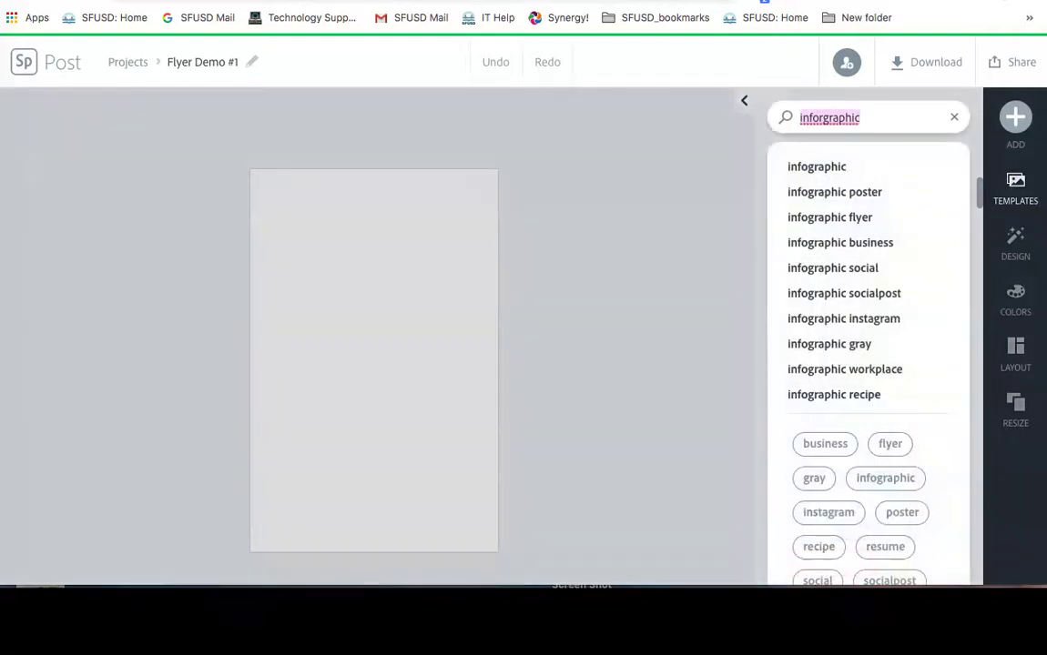
{"action": "type", "text": "collage"}
{"action": "key", "text": "Return"}
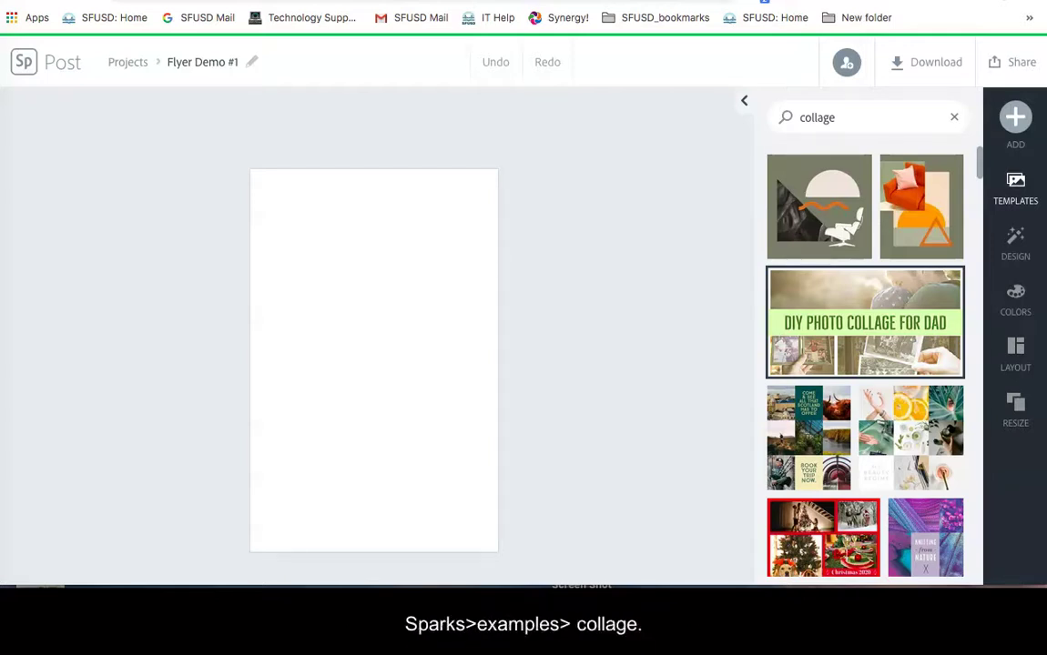
{"action": "scroll", "coordinate": [865, 319], "scroll_direction": "down", "scroll_amount": 10}
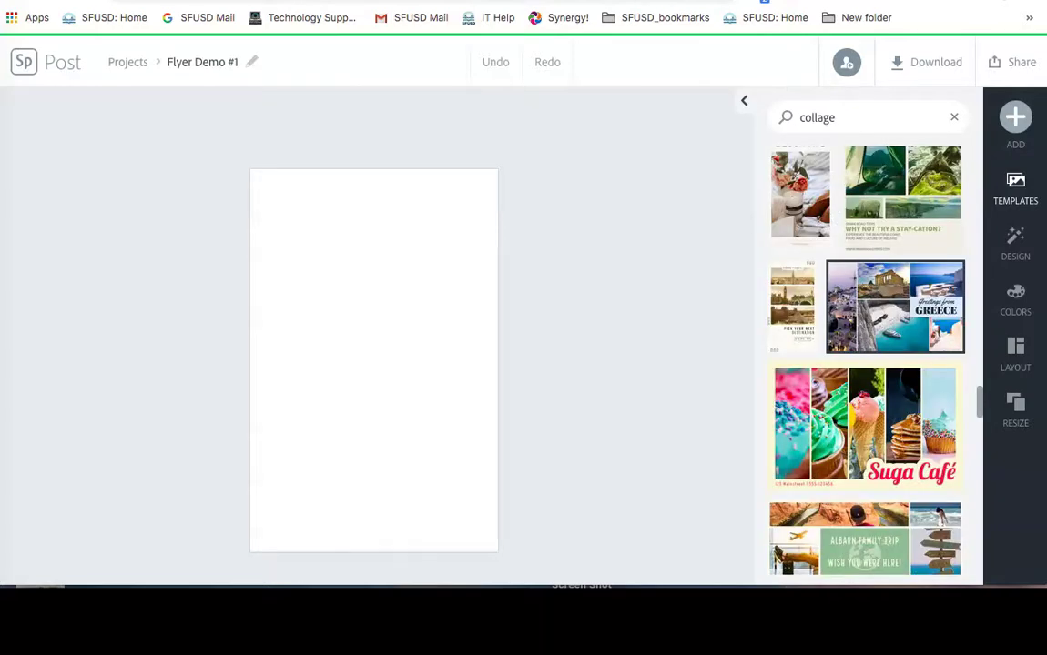
{"action": "double_click", "coordinate": [895, 307]}
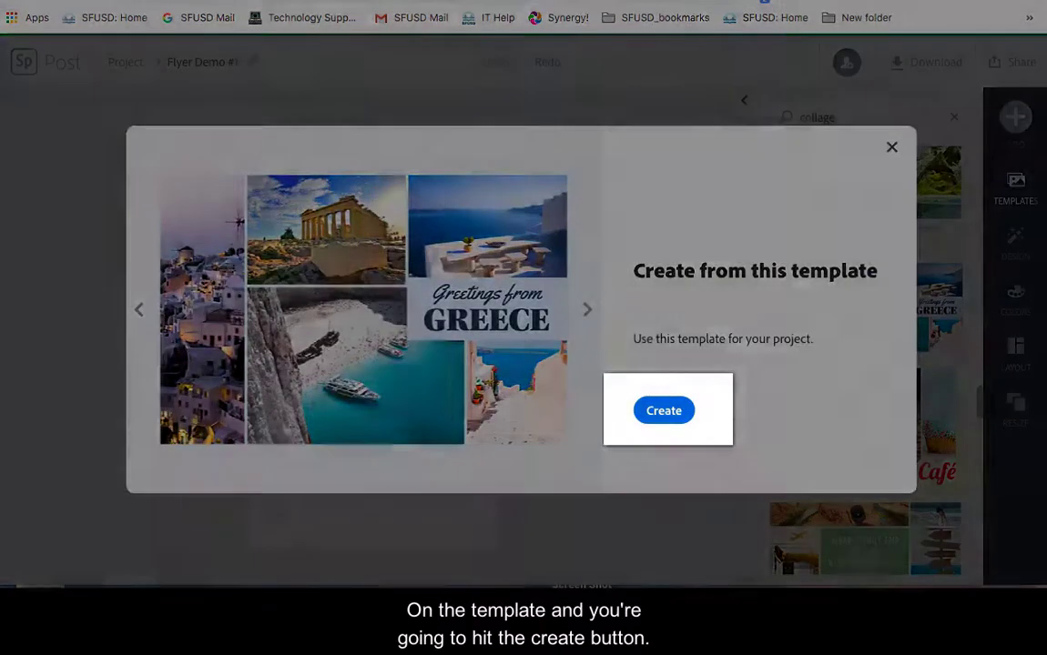
{"action": "left_click", "coordinate": [664, 411]}
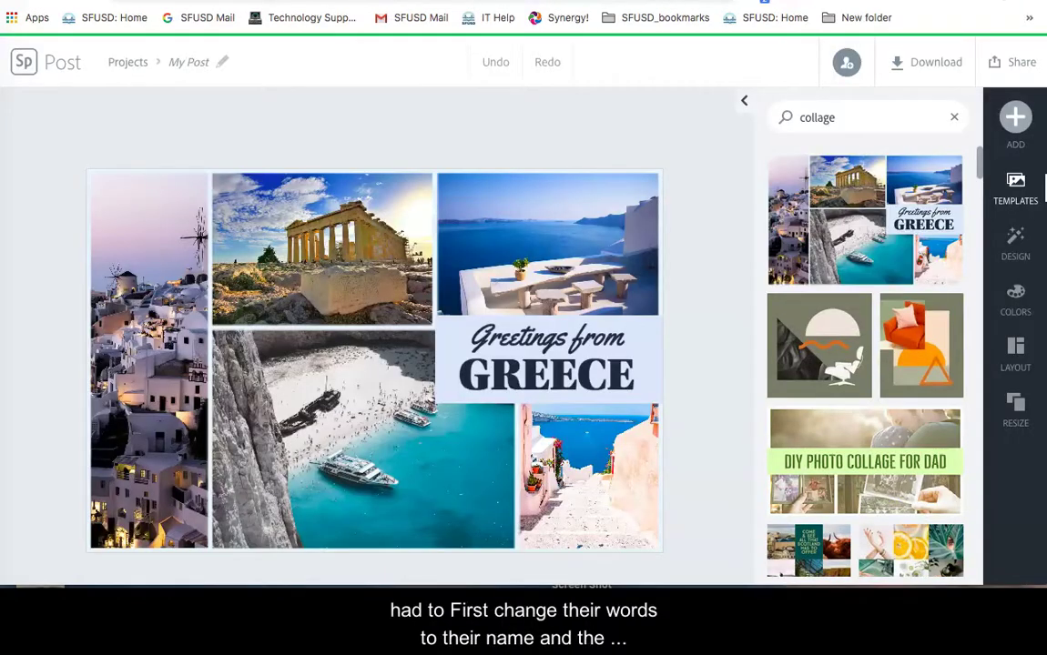
Replace the "Greetings from" text with the owner's first name in possessive form and "GREECE" with "Community".
{"action": "left_click", "coordinate": [544, 373]}
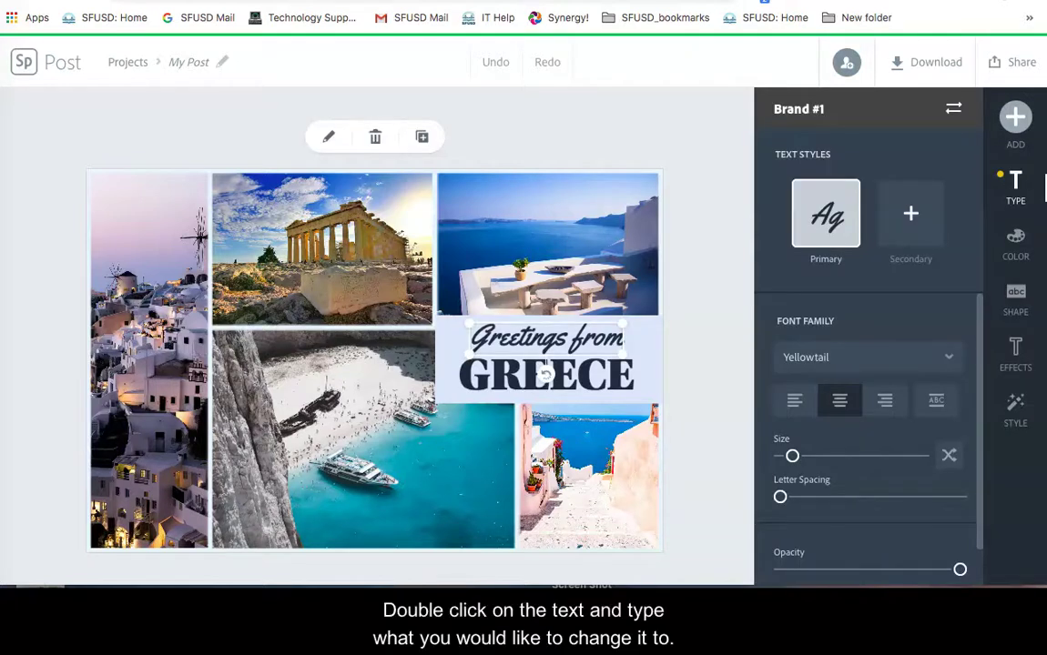
{"action": "double_click", "coordinate": [545, 338]}
{"action": "key", "text": "BackSpace"}
{"action": "key", "text": "BackSpace"}
{"action": "key", "text": "BackSpace"}
{"action": "key", "text": "BackSpace"}
{"action": "key", "text": "BackSpace"}
{"action": "key", "text": "BackSpace"}
{"action": "key", "text": "BackSpace"}
{"action": "key", "text": "BackSpace"}
{"action": "key", "text": "BackSpace"}
{"action": "key", "text": "BackSpace"}
{"action": "key", "text": "BackSpace"}
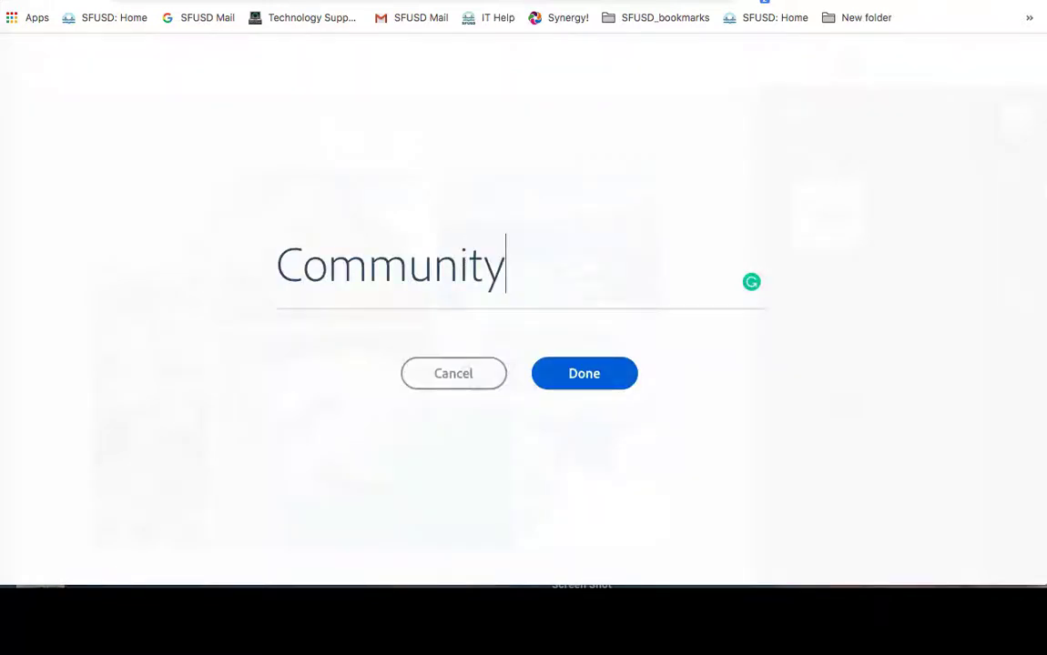
{"action": "key", "text": "Return"}
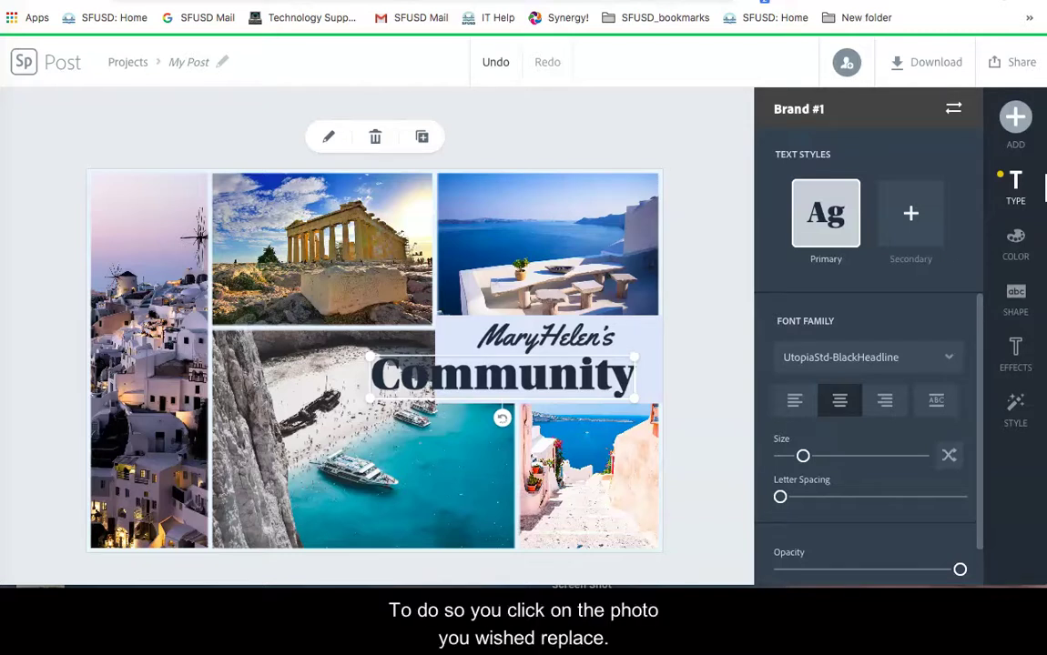
Replace the sea terrace photo with a free bonsai photo found by searching "tree", and adjust its position and cell width.
{"action": "left_click", "coordinate": [547, 244]}
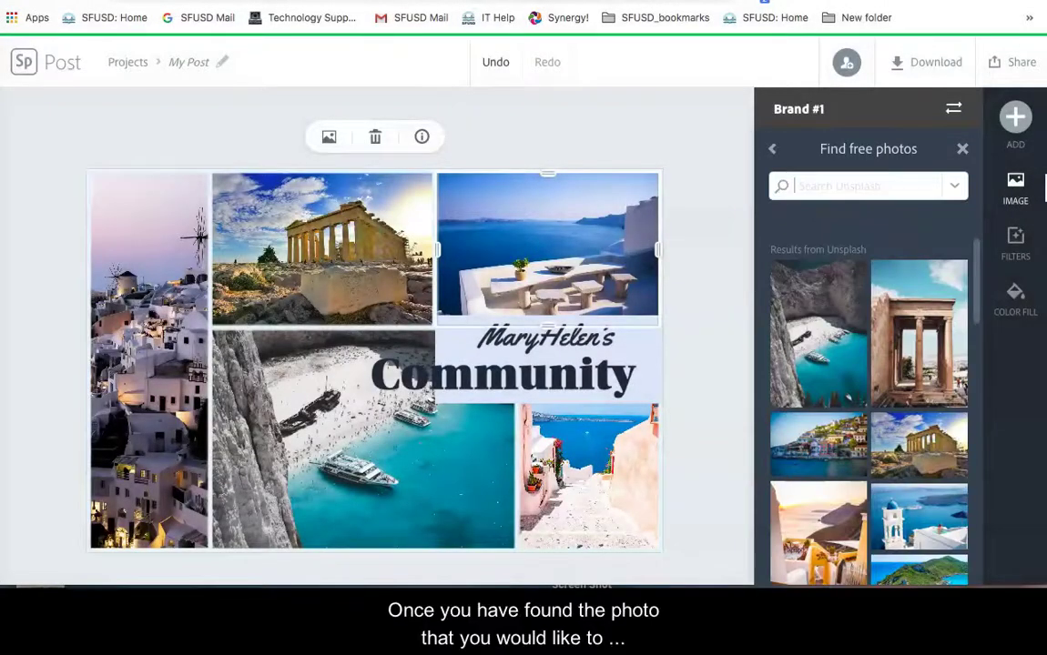
{"action": "type", "text": "tree"}
{"action": "key", "text": "Return"}
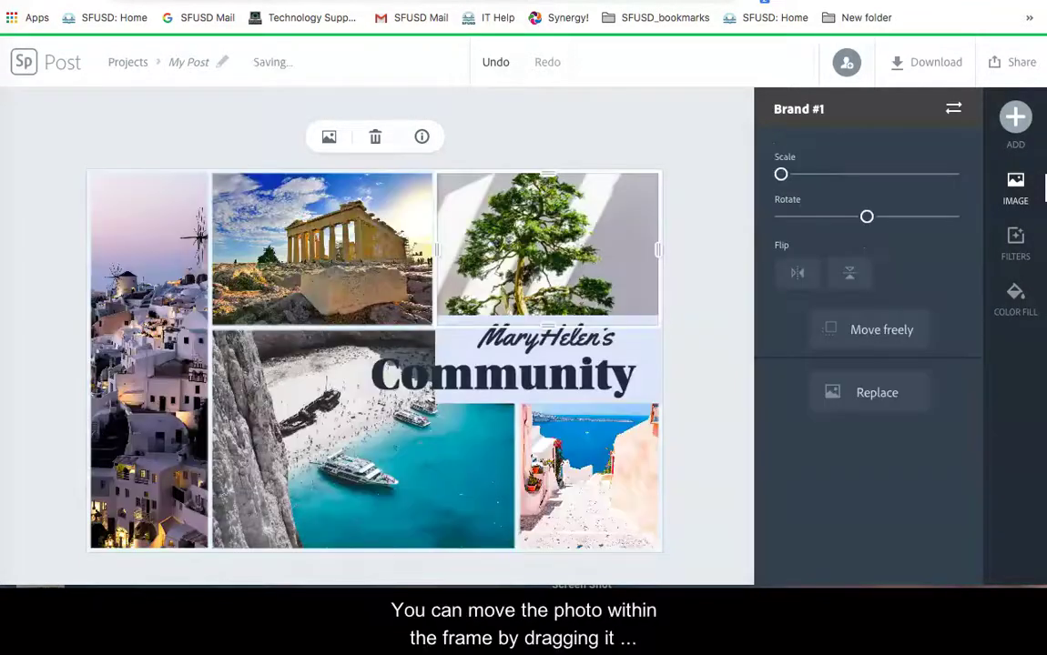
{"action": "left_click_drag", "start_coordinate": [509, 237], "coordinate": [510, 161]}
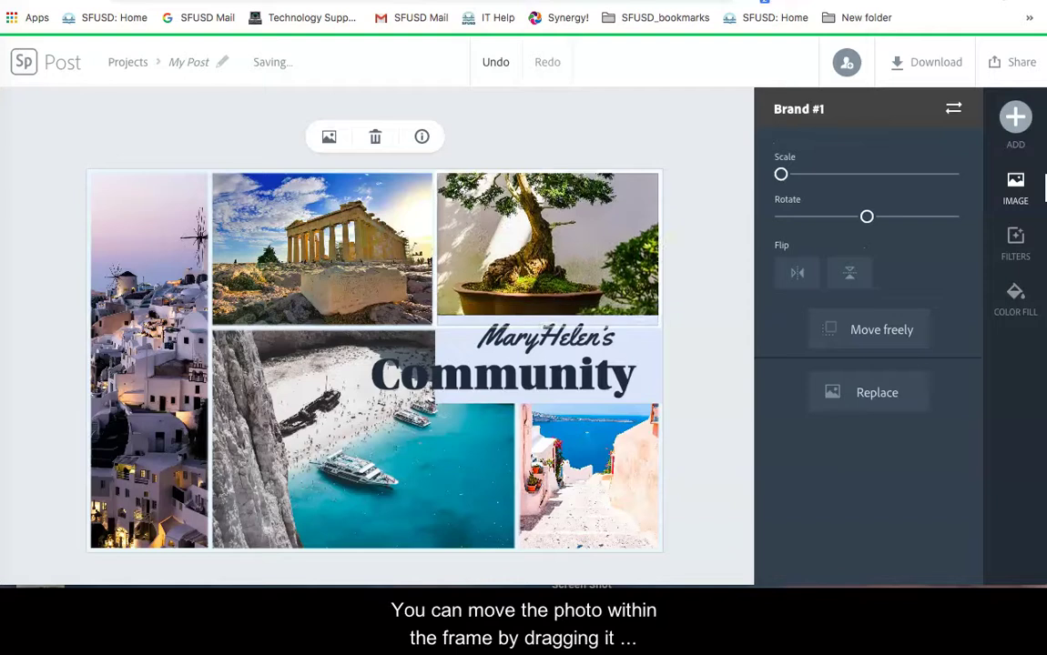
{"action": "left_click_drag", "start_coordinate": [437, 249], "coordinate": [374, 249]}
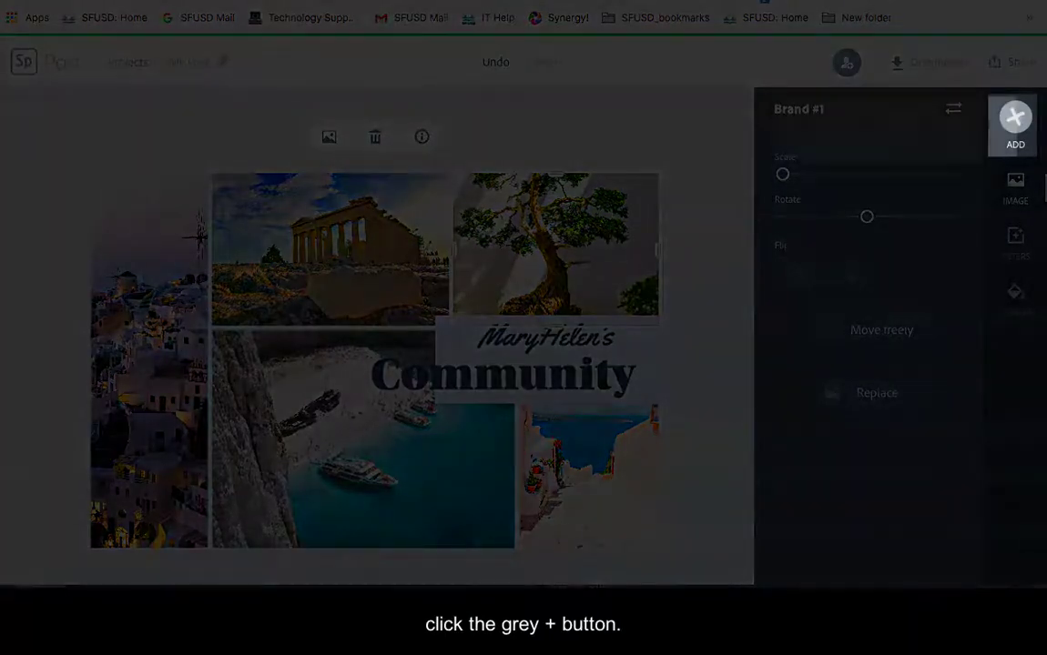
Add the free photo of a lone tree on a beach to the collage as a new cell.
{"action": "left_click", "coordinate": [1015, 116]}
{"action": "left_click", "coordinate": [834, 128]}
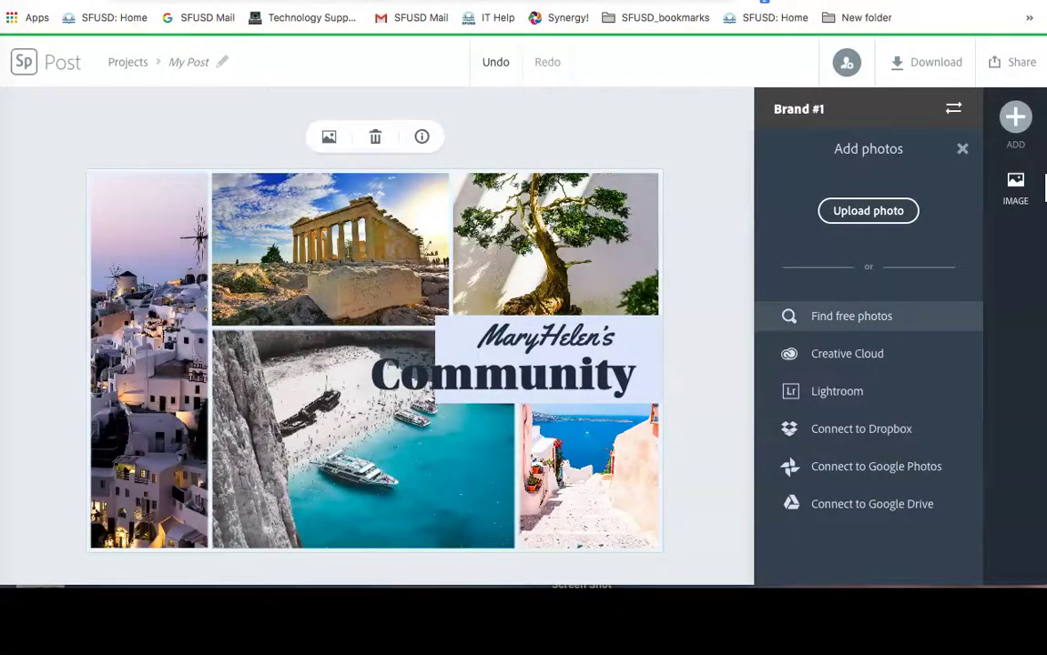
{"action": "left_click", "coordinate": [851, 316]}
{"action": "left_click", "coordinate": [818, 445]}
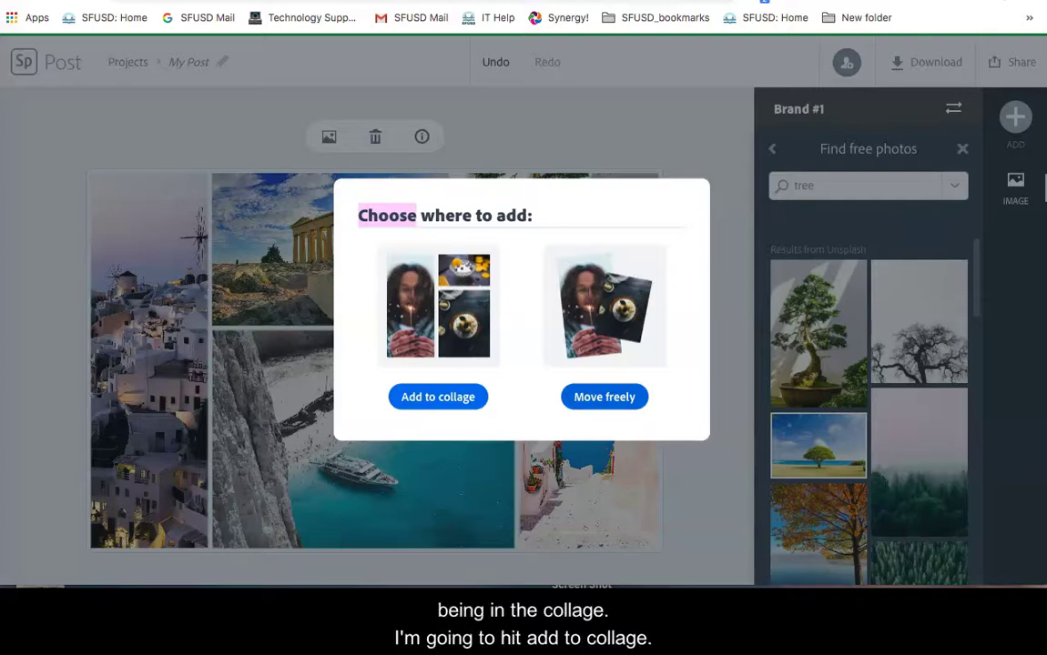
{"action": "left_click", "coordinate": [437, 396]}
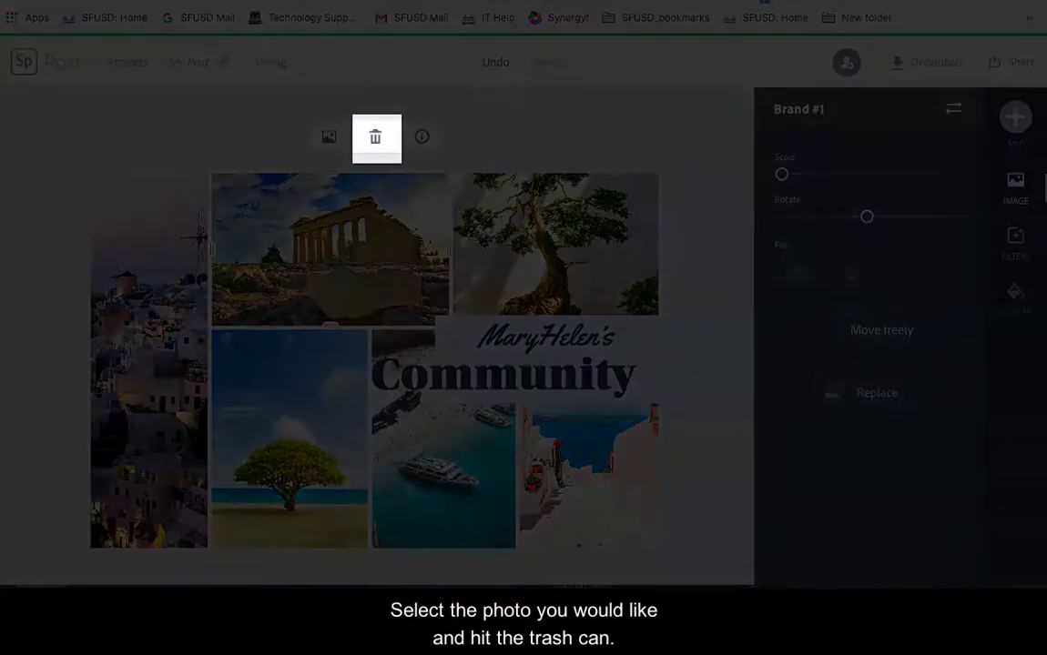
Delete the collage cells holding the ancient temple, the hillside village and the boat bay photos.
{"action": "left_click", "coordinate": [375, 137]}
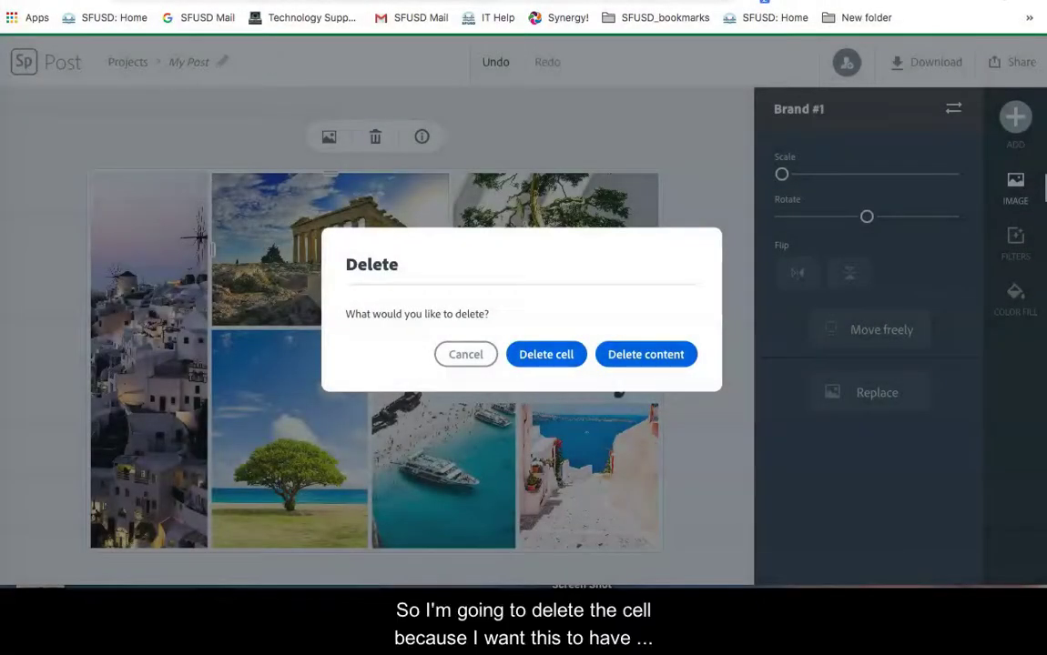
{"action": "left_click", "coordinate": [546, 354]}
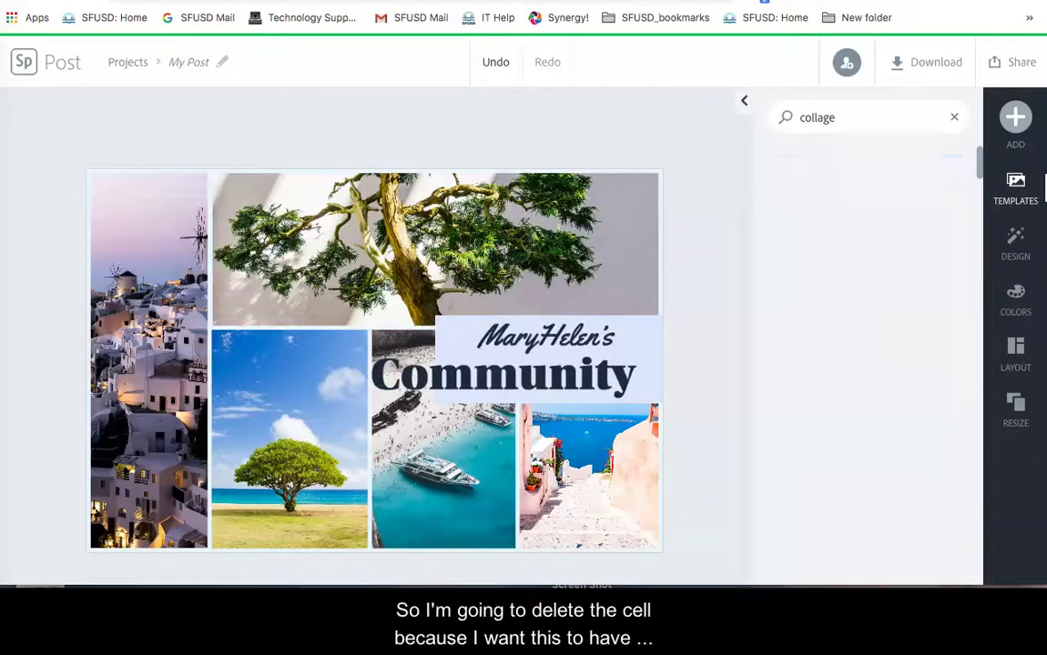
{"action": "left_click", "coordinate": [148, 360]}
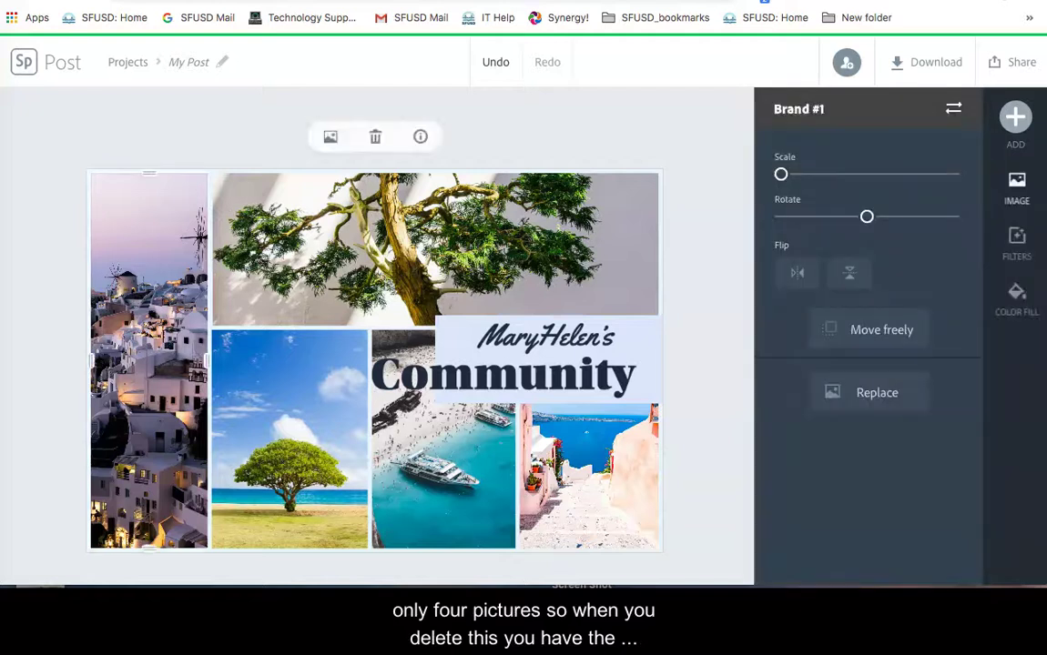
{"action": "left_click", "coordinate": [374, 136]}
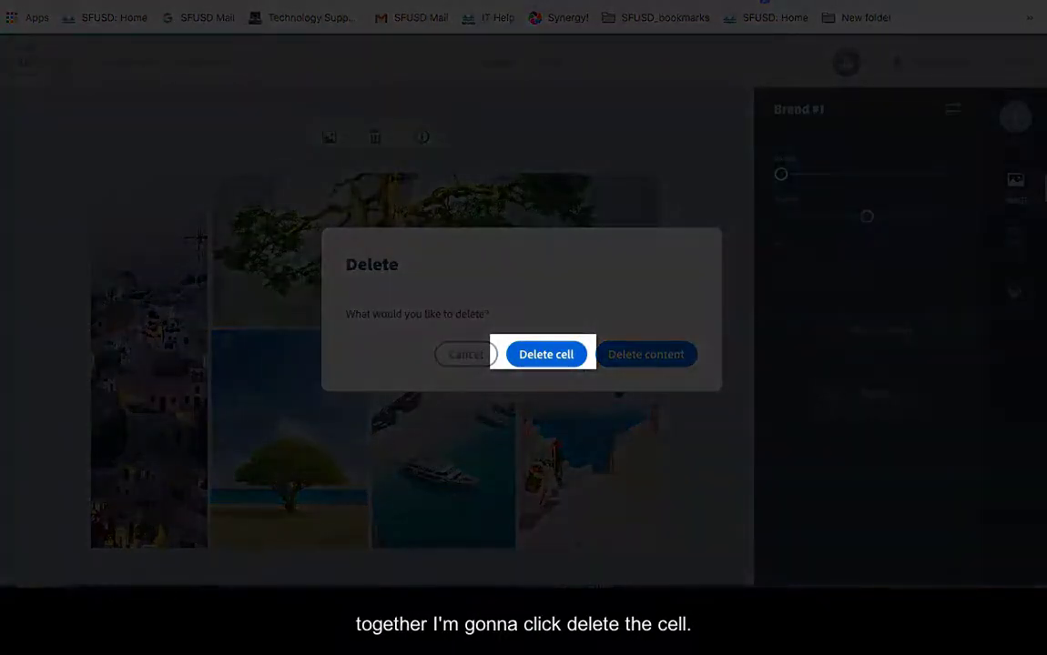
{"action": "left_click", "coordinate": [546, 354]}
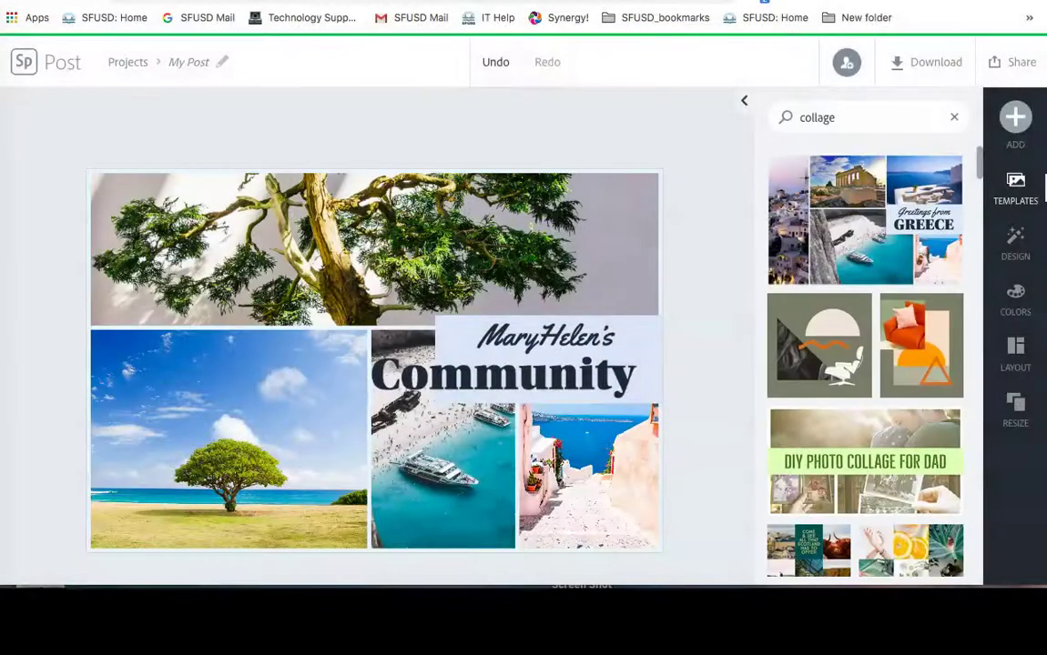
{"action": "left_click", "coordinate": [444, 455]}
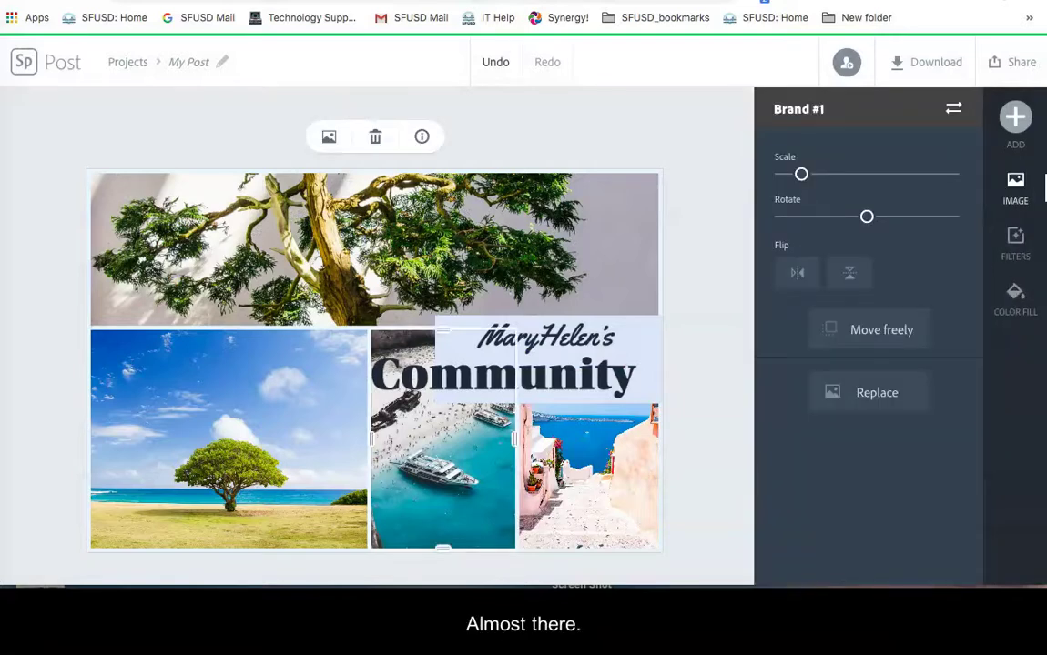
{"action": "left_click", "coordinate": [375, 136]}
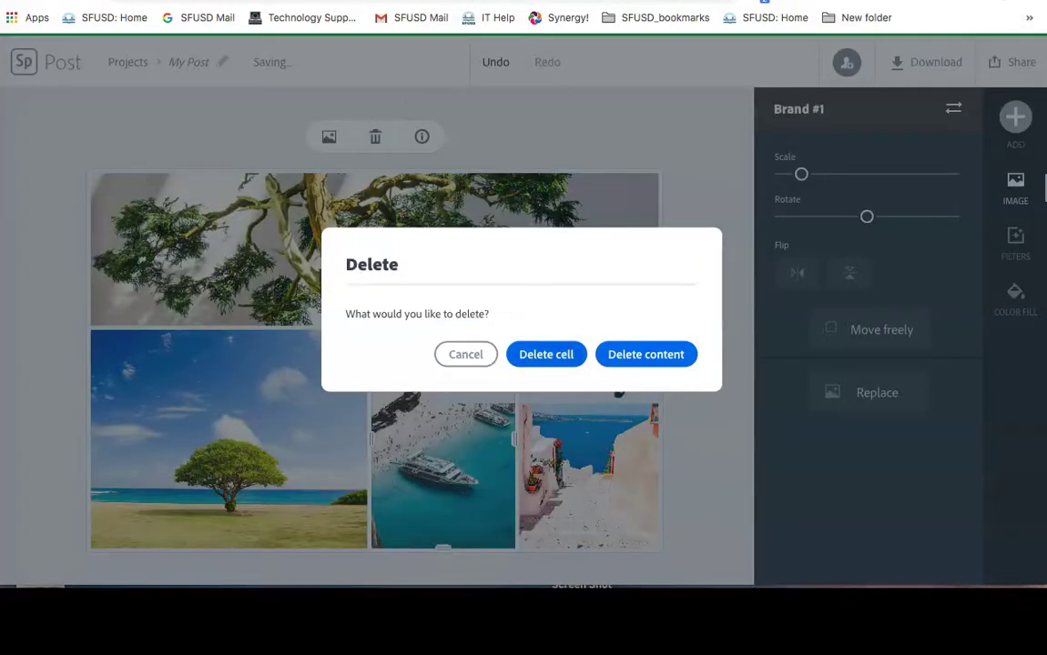
{"action": "left_click", "coordinate": [546, 354]}
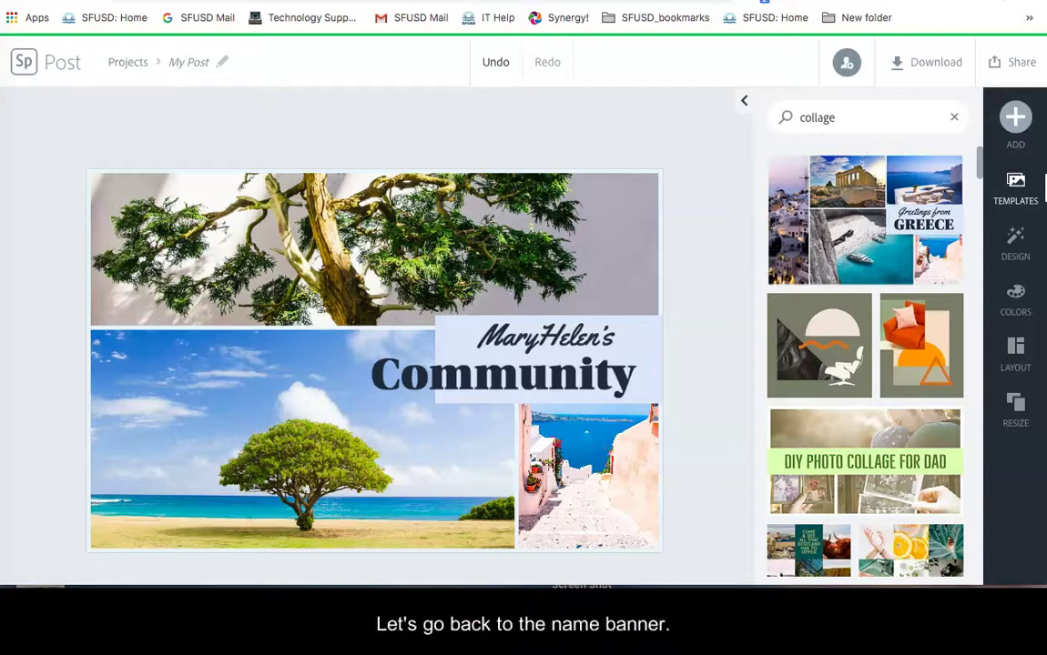
Set the name text to UtopiaStd-BlackHeadline, right-aligned, reduce its size to fit the banner and slightly widen its letter spacing.
{"action": "left_click", "coordinate": [545, 337]}
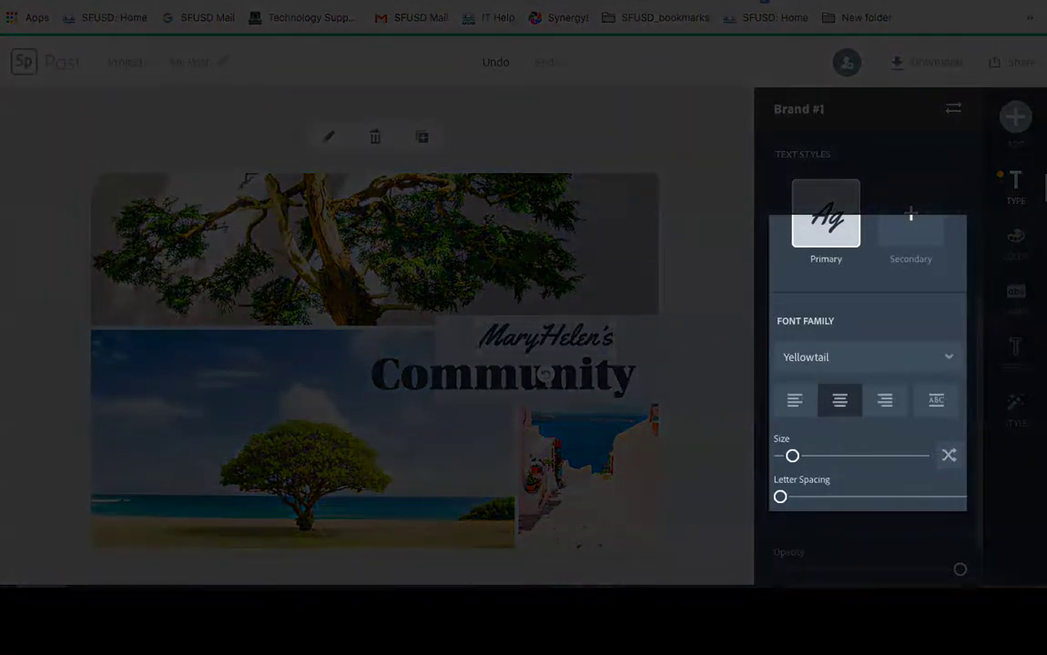
{"action": "left_click", "coordinate": [865, 357]}
{"action": "left_click", "coordinate": [832, 337]}
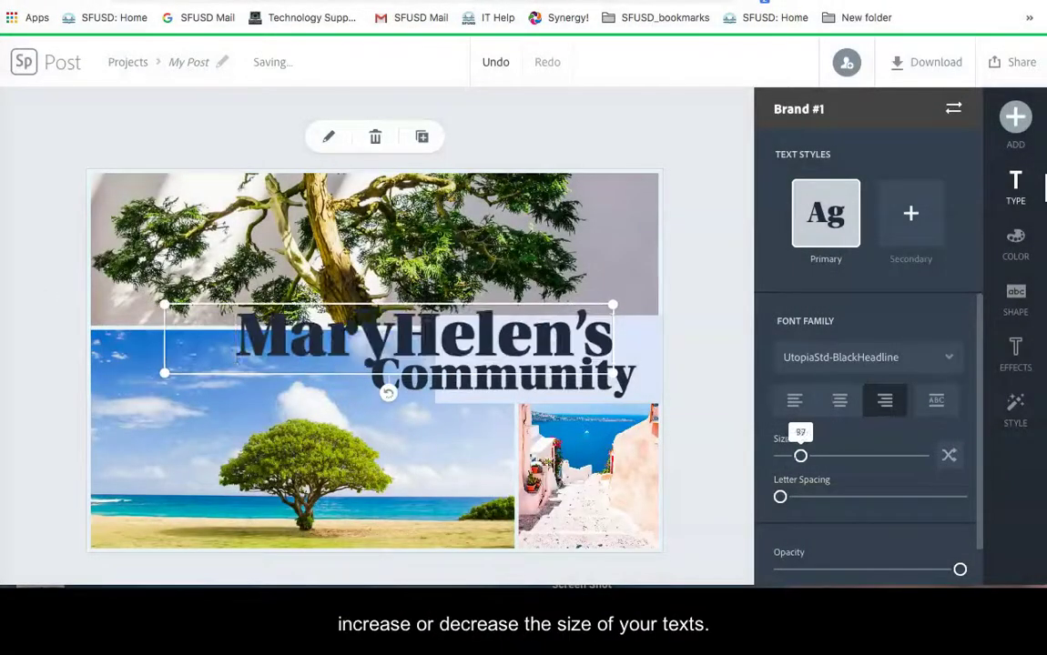
{"action": "left_click_drag", "start_coordinate": [800, 455], "coordinate": [791, 455]}
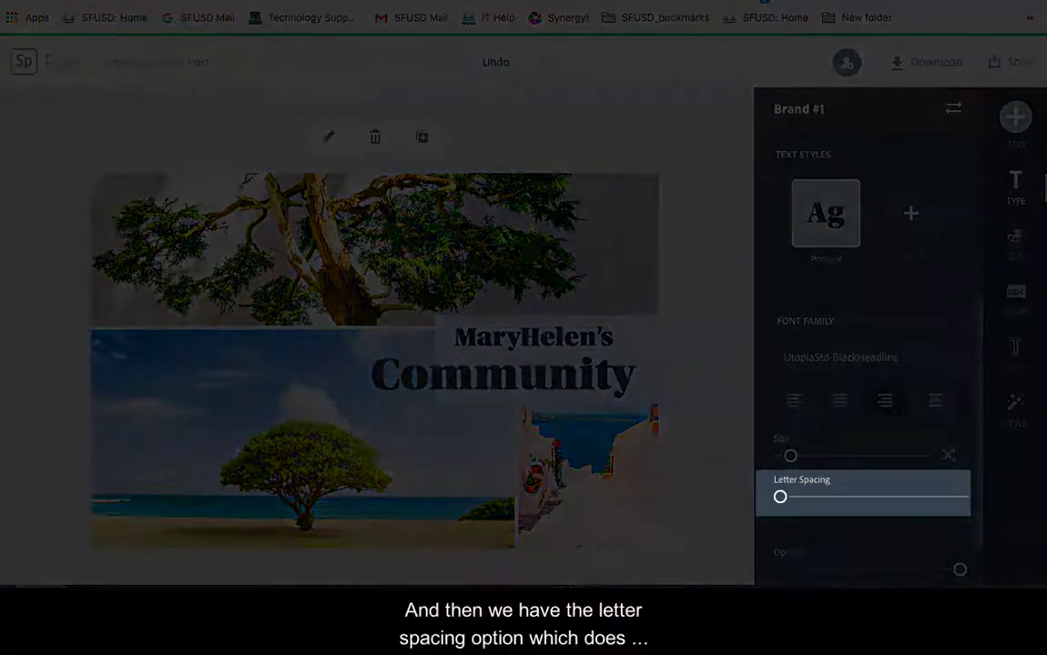
{"action": "mouse_move", "coordinate": [780, 496]}
{"action": "left_mouse_down"}
{"action": "mouse_move", "coordinate": [806, 497]}
{"action": "mouse_move", "coordinate": [783, 497]}
{"action": "left_mouse_up"}
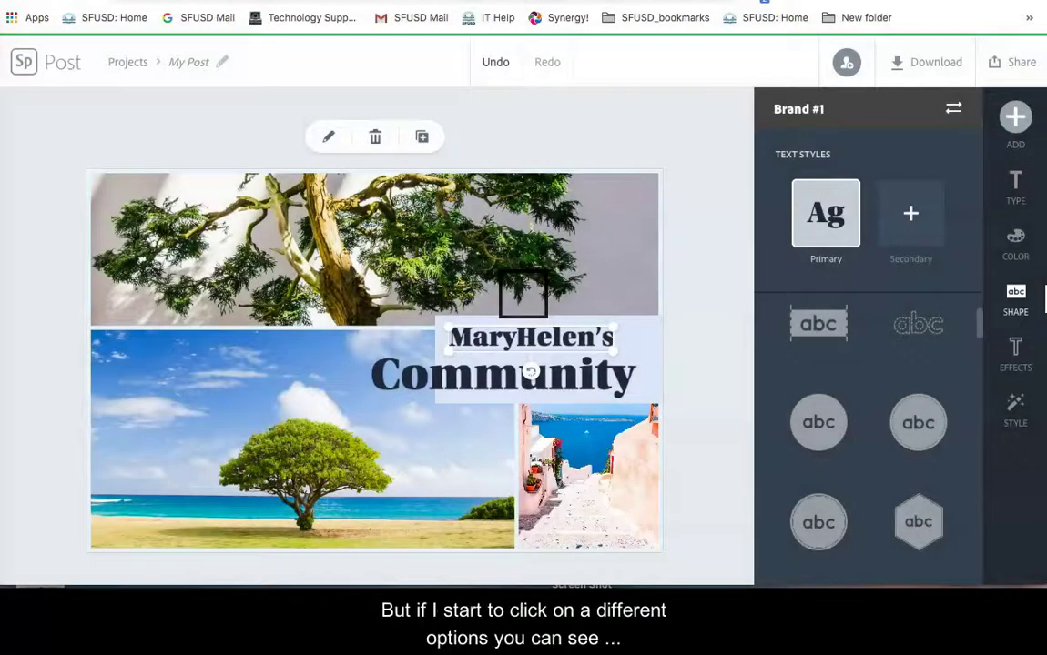
Try a plain circle and a cutout as the background shape of the name text.
{"action": "left_click", "coordinate": [818, 423]}
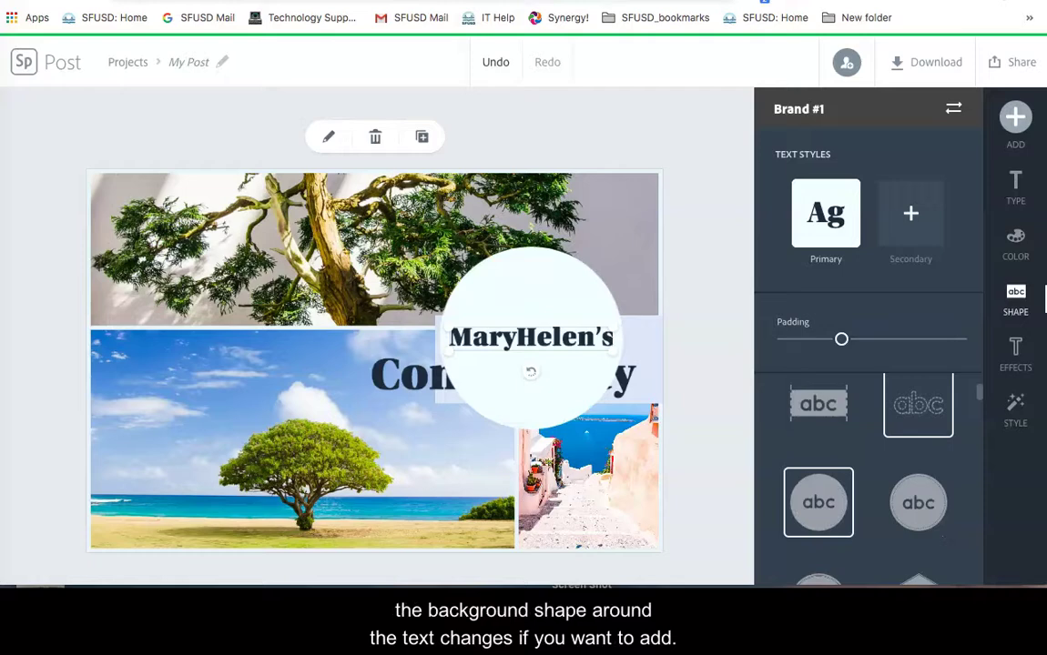
{"action": "left_click", "coordinate": [919, 409]}
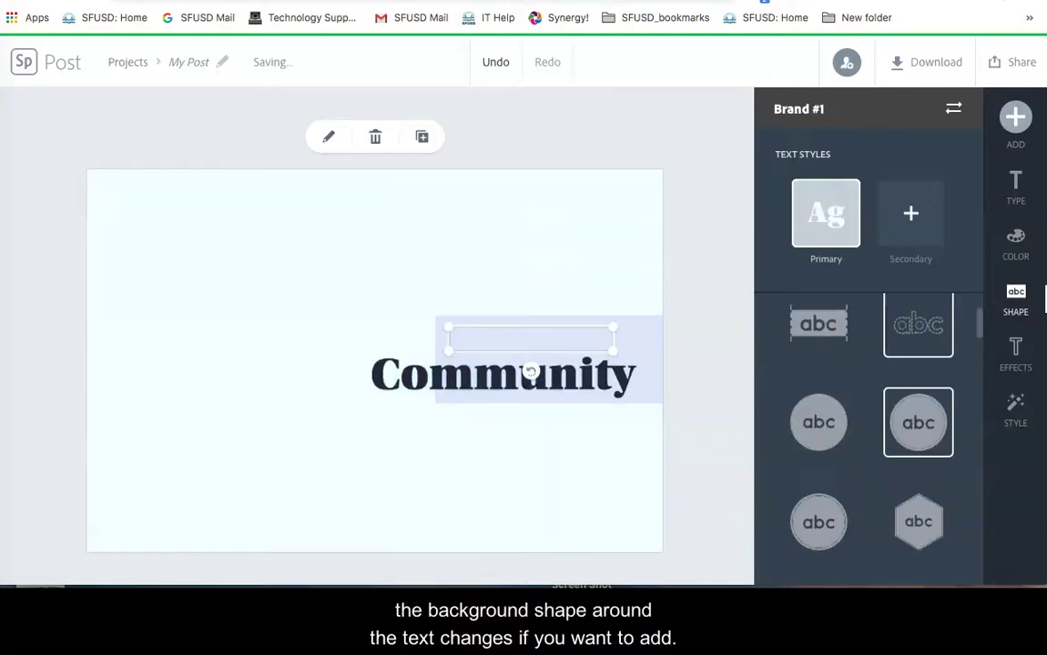
Try the Cutout effect on the "Community" text, and restyle it with a suggested thin hand-lettered style without a background shape.
{"action": "left_click", "coordinate": [1042, 355]}
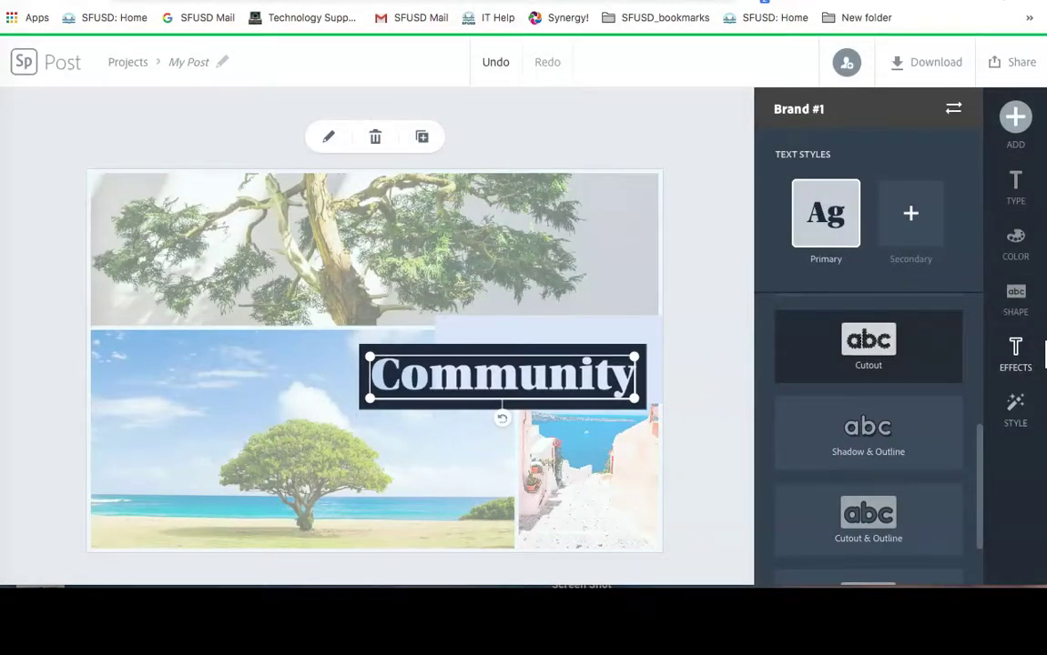
{"action": "left_click", "coordinate": [1044, 410]}
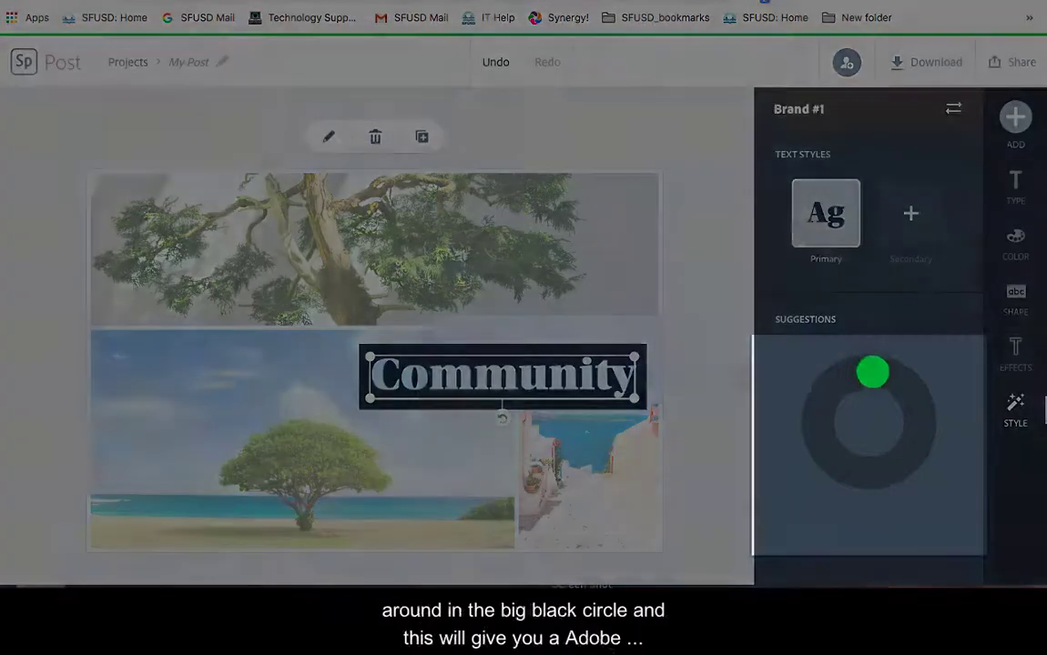
{"action": "left_click_drag", "start_coordinate": [866, 371], "coordinate": [918, 421]}
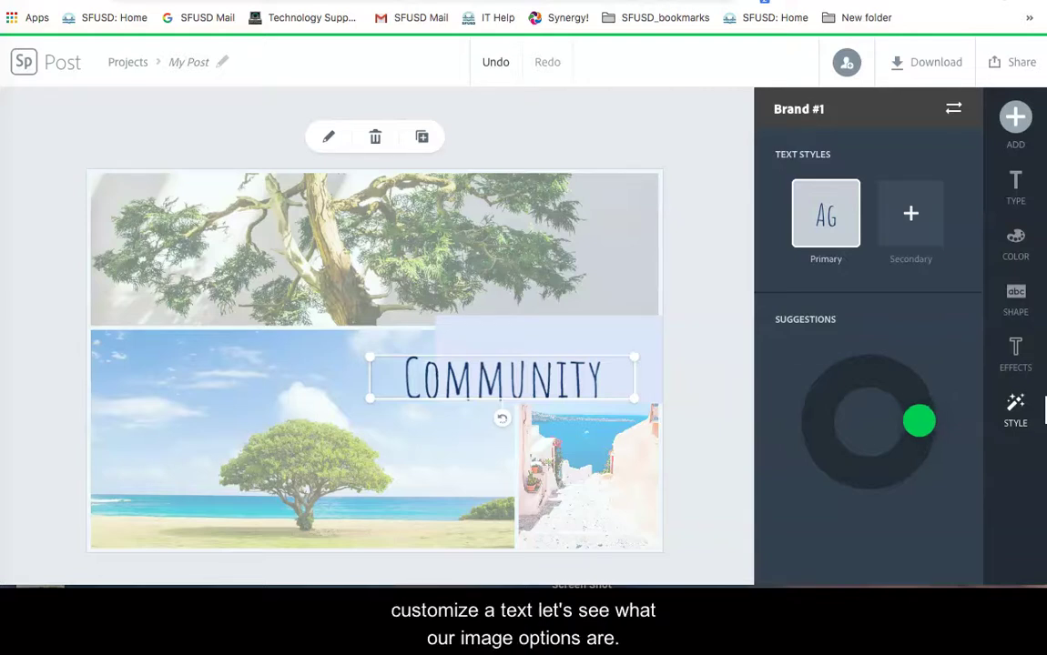
Try out the scale of the bonsai photo, and rotate and flip the photo within its cell.
{"action": "left_click", "coordinate": [374, 249]}
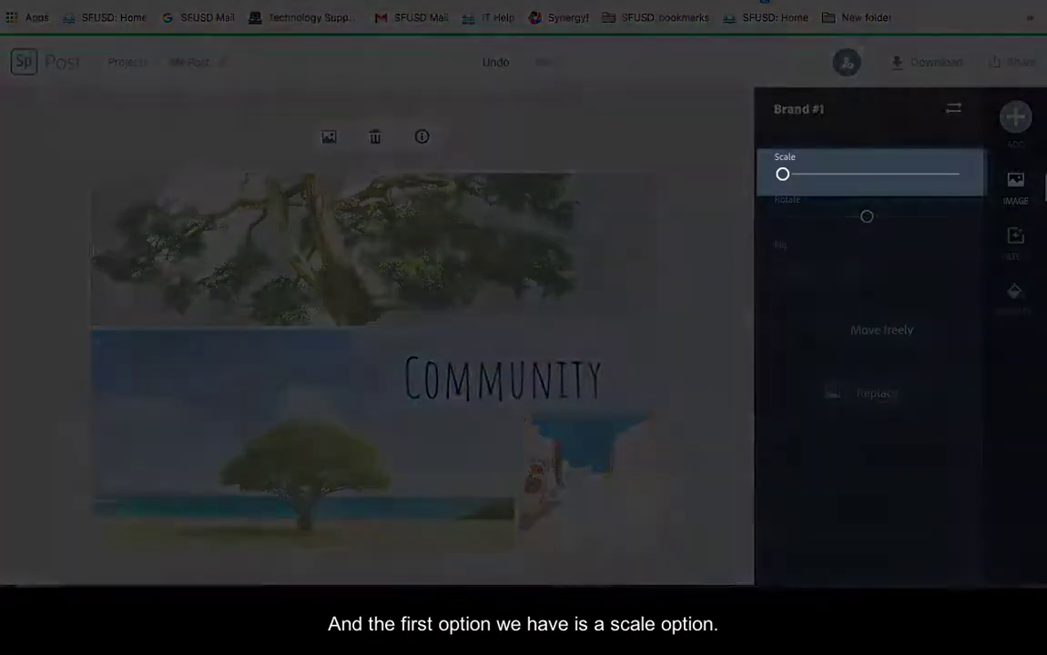
{"action": "left_click_drag", "start_coordinate": [782, 174], "coordinate": [832, 174]}
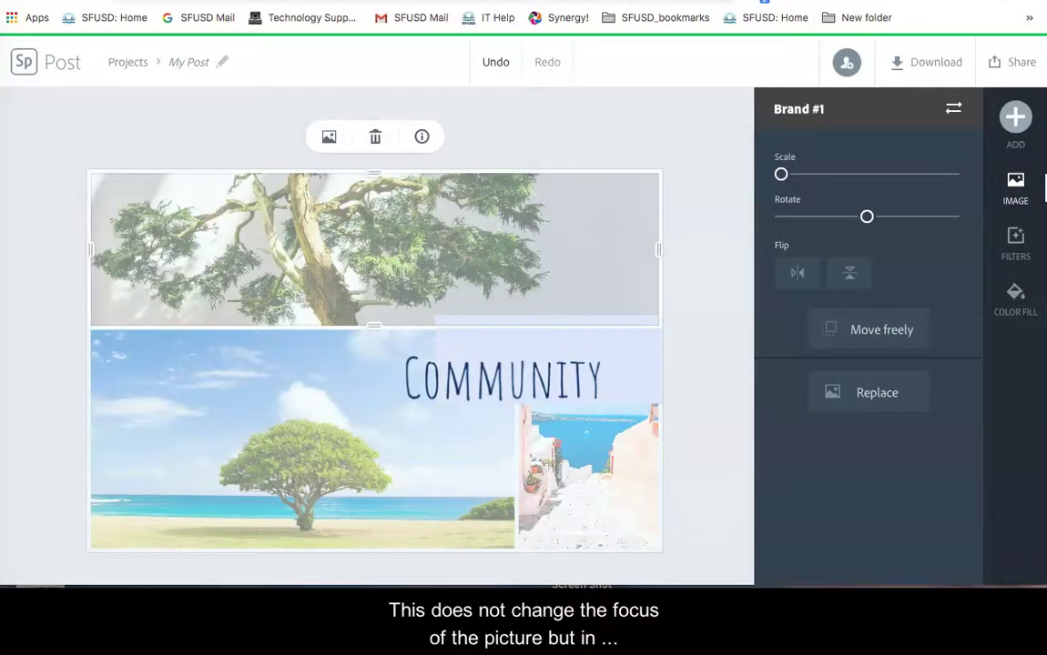
{"action": "mouse_move", "coordinate": [781, 174]}
{"action": "left_mouse_down"}
{"action": "mouse_move", "coordinate": [850, 173]}
{"action": "mouse_move", "coordinate": [781, 174]}
{"action": "left_mouse_up"}
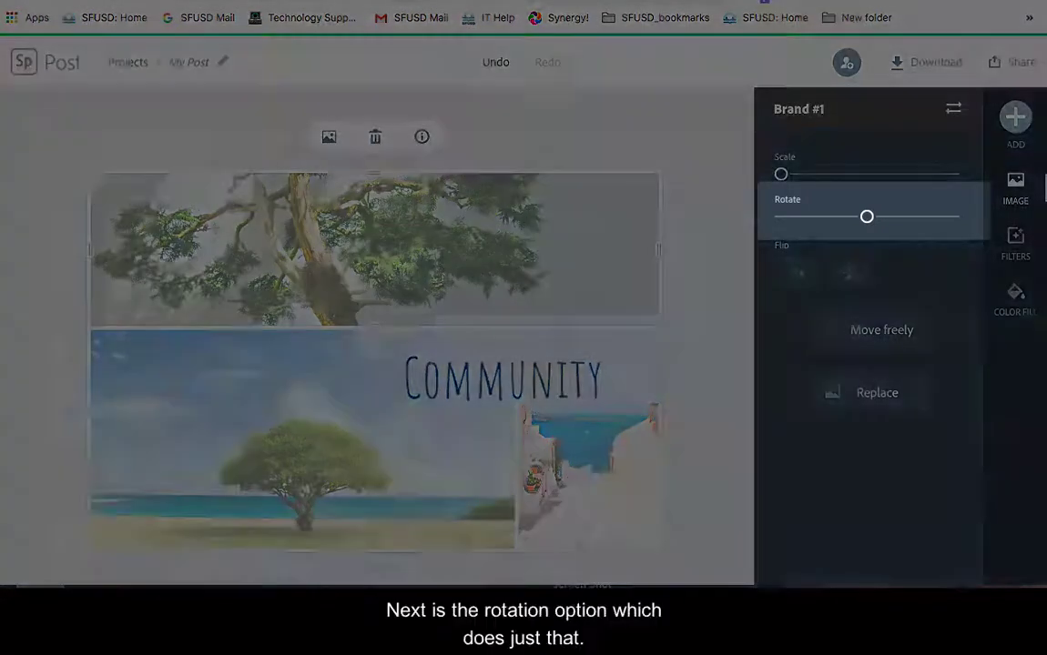
{"action": "left_click_drag", "start_coordinate": [866, 217], "coordinate": [921, 217]}
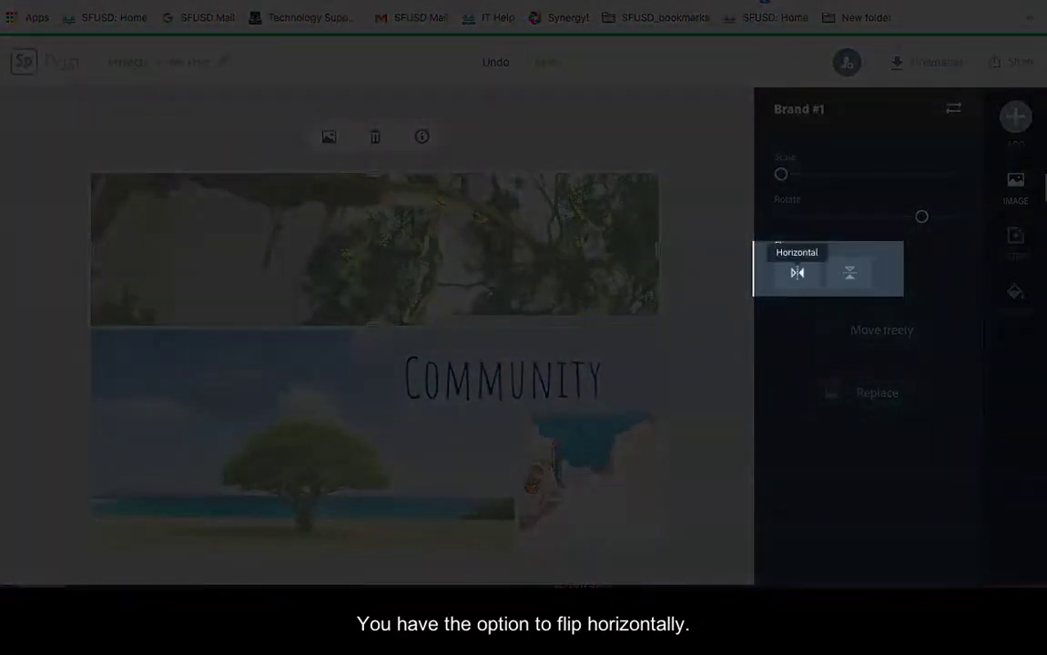
{"action": "left_click", "coordinate": [849, 273]}
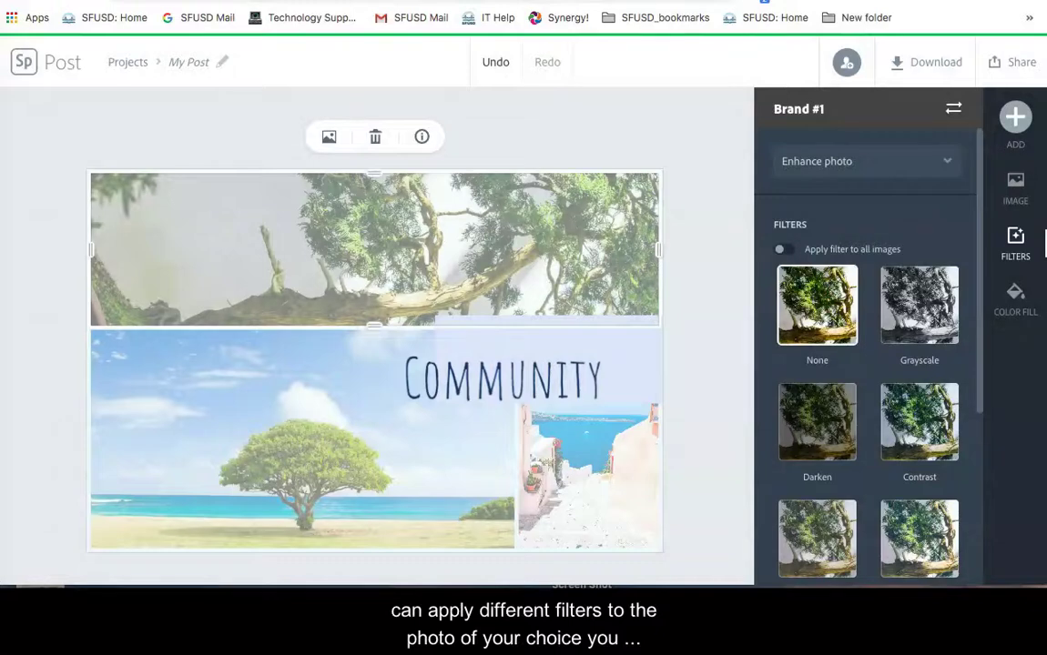
Try the Grayscale and Darken filters on the bonsai photo, settle on Contrast and add a slight blur.
{"action": "left_click", "coordinate": [919, 305]}
{"action": "left_click", "coordinate": [818, 421]}
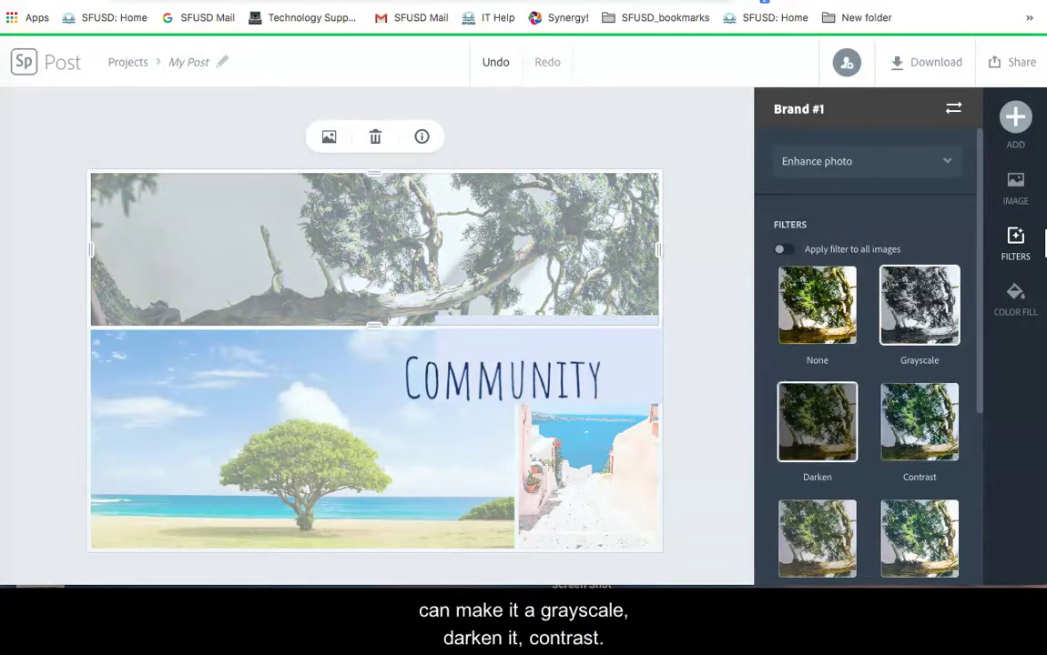
{"action": "left_click", "coordinate": [919, 421]}
{"action": "scroll", "coordinate": [867, 355], "scroll_direction": "down", "scroll_amount": 3}
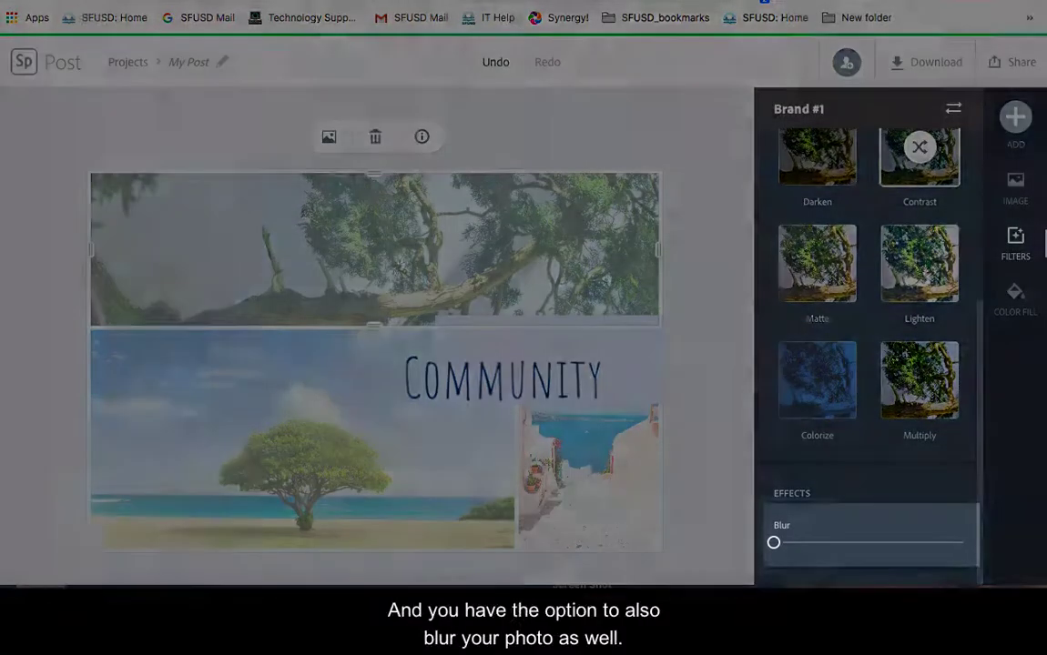
{"action": "mouse_move", "coordinate": [774, 542]}
{"action": "left_mouse_down"}
{"action": "mouse_move", "coordinate": [897, 542]}
{"action": "mouse_move", "coordinate": [780, 542]}
{"action": "left_mouse_up"}
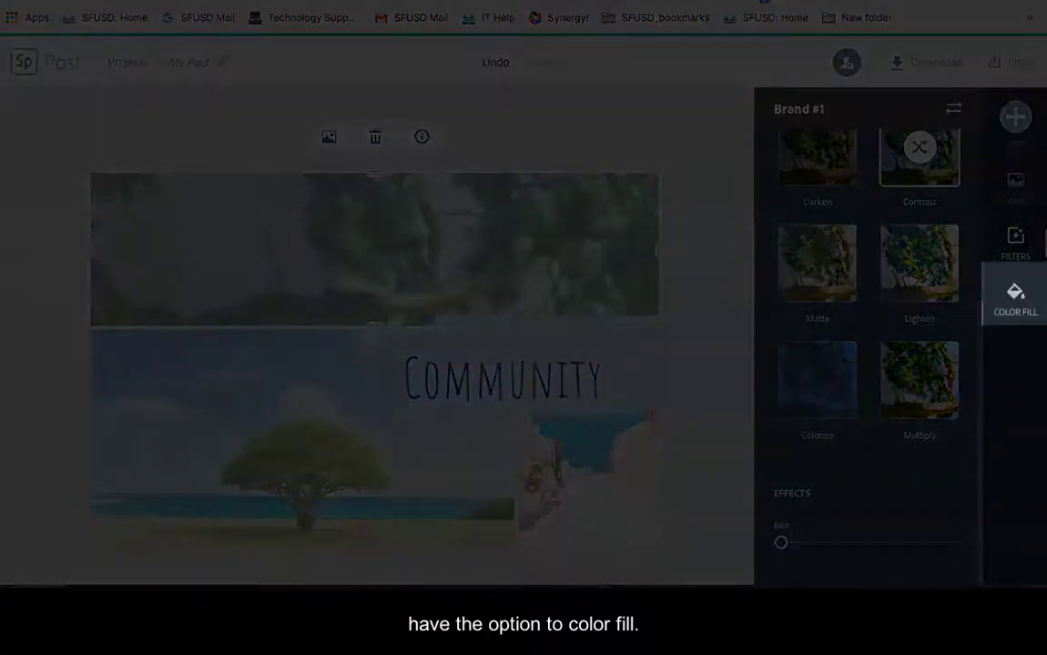
Replace the bonsai photo in its collage cell with a light blue colour fill.
{"action": "left_click", "coordinate": [1015, 298]}
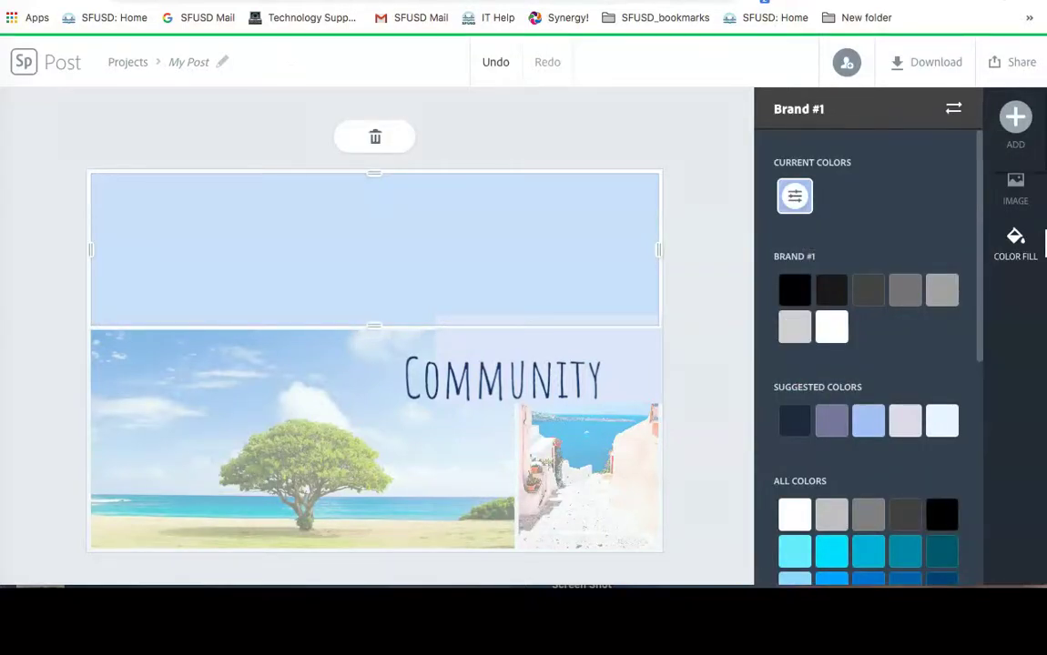
Add a pencil icon to the flyer over the light blue cell and shrink it to sit above the banner.
{"action": "left_click", "coordinate": [1014, 117]}
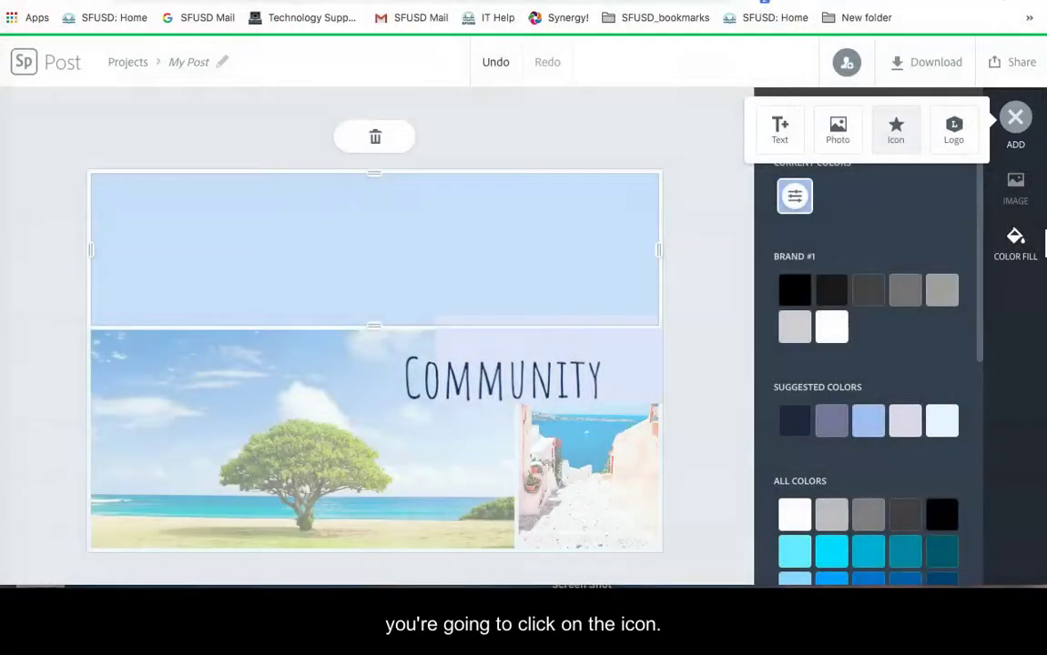
{"action": "left_click", "coordinate": [895, 129]}
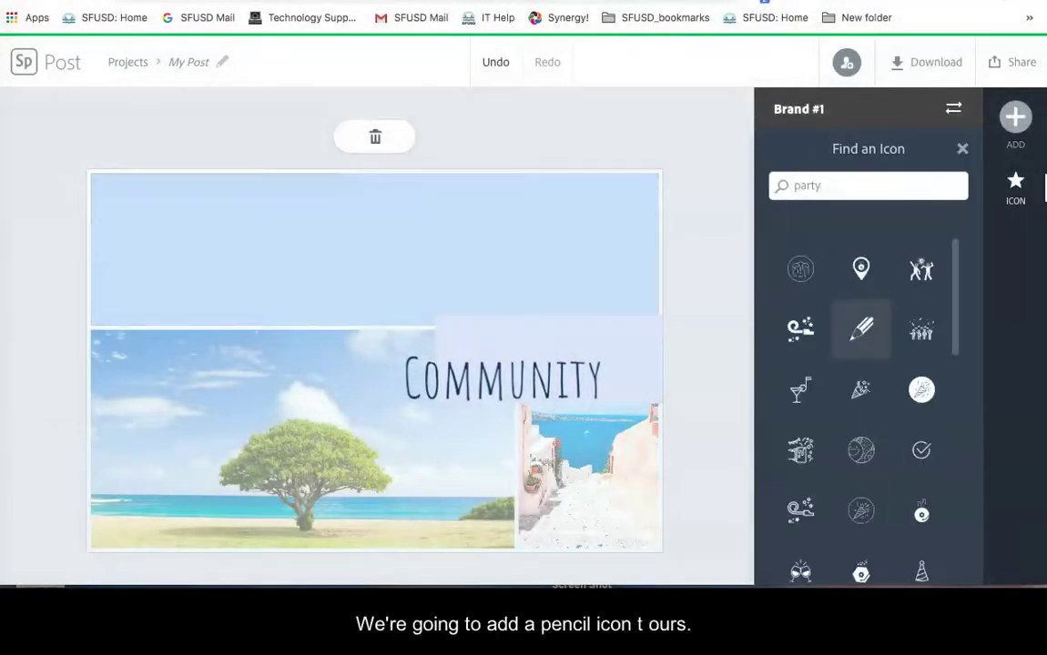
{"action": "left_click", "coordinate": [861, 329]}
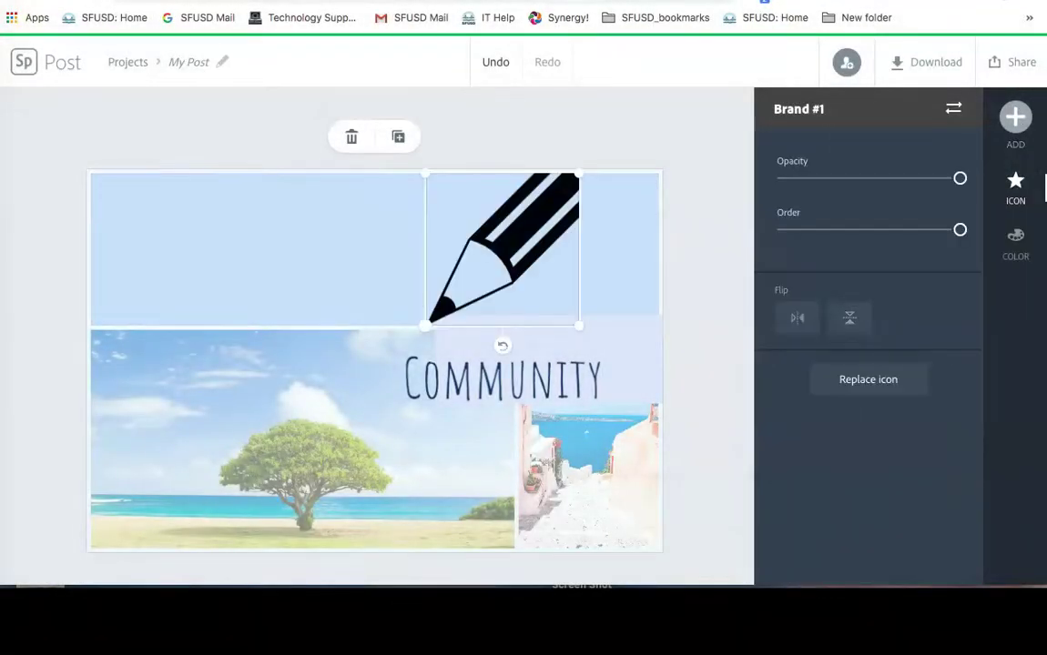
{"action": "mouse_move", "coordinate": [425, 325]}
{"action": "left_mouse_down"}
{"action": "mouse_move", "coordinate": [495, 253]}
{"action": "mouse_move", "coordinate": [463, 289]}
{"action": "left_mouse_up"}
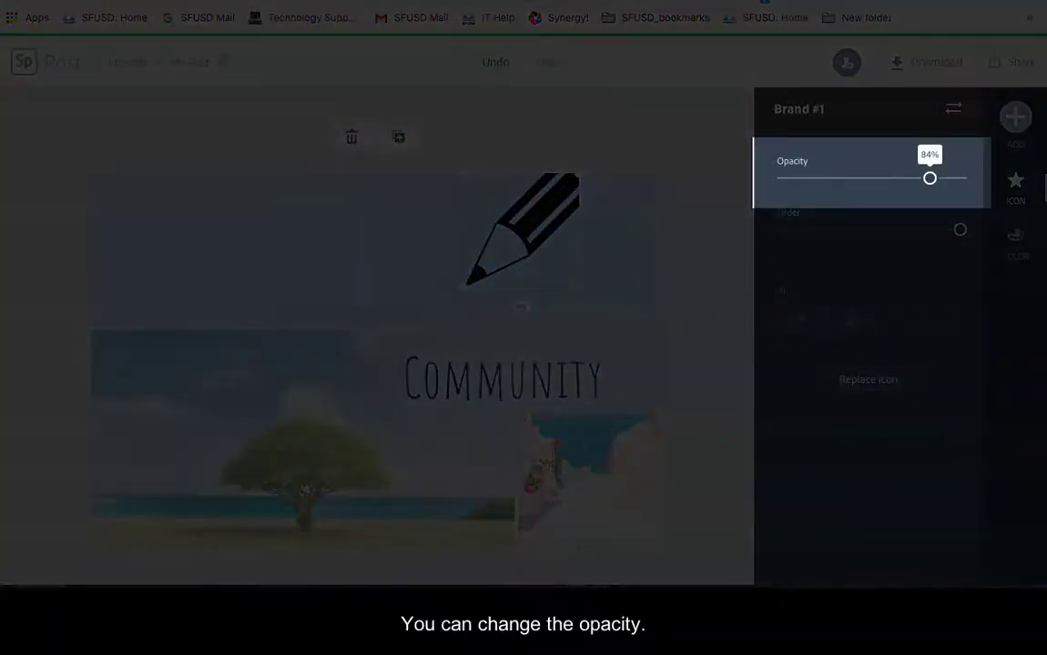
Try out the pencil icon's opacity, layer order and horizontal and vertical flips, returning each to its original setting.
{"action": "mouse_move", "coordinate": [929, 179]}
{"action": "left_mouse_down"}
{"action": "mouse_move", "coordinate": [817, 178]}
{"action": "mouse_move", "coordinate": [959, 178]}
{"action": "left_mouse_up"}
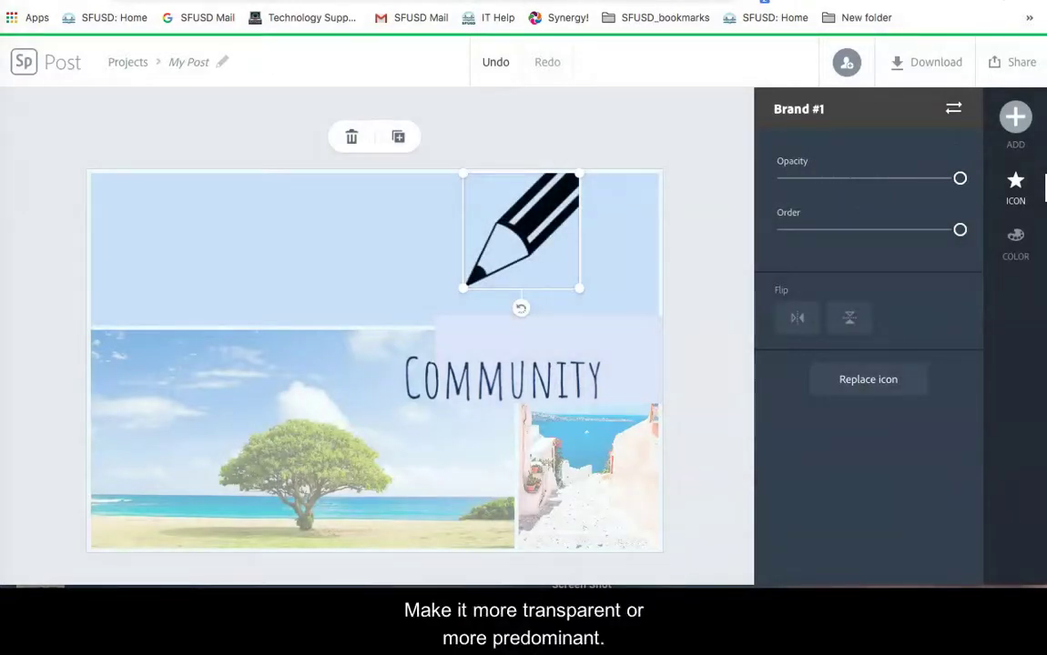
{"action": "mouse_move", "coordinate": [959, 230]}
{"action": "left_mouse_down"}
{"action": "mouse_move", "coordinate": [783, 230]}
{"action": "mouse_move", "coordinate": [959, 229]}
{"action": "left_mouse_up"}
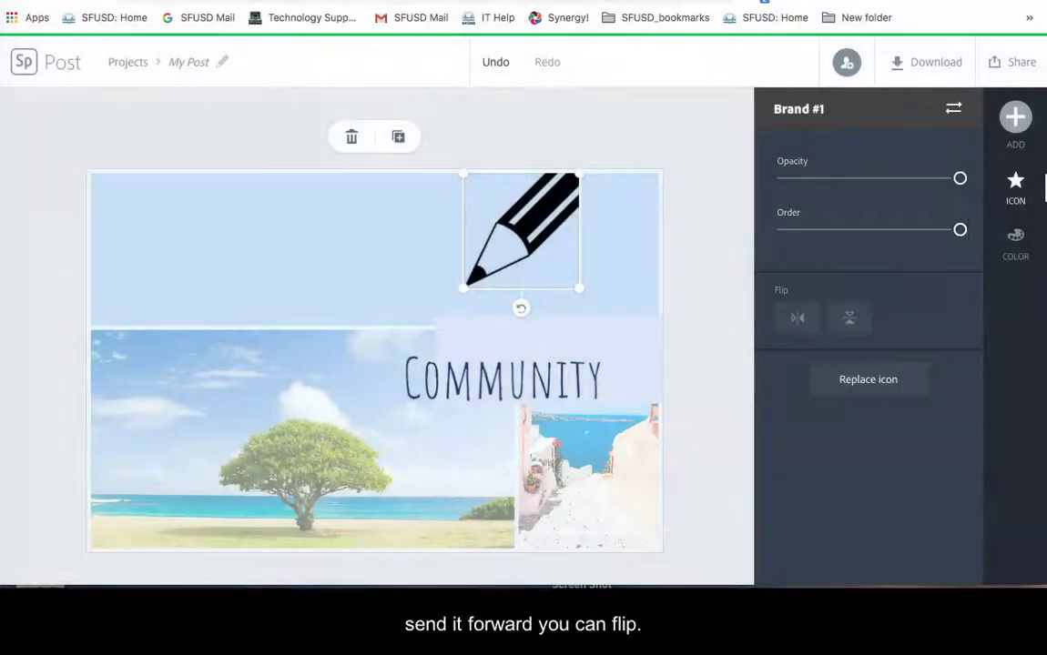
{"action": "left_click", "coordinate": [797, 318]}
{"action": "left_click", "coordinate": [849, 317]}
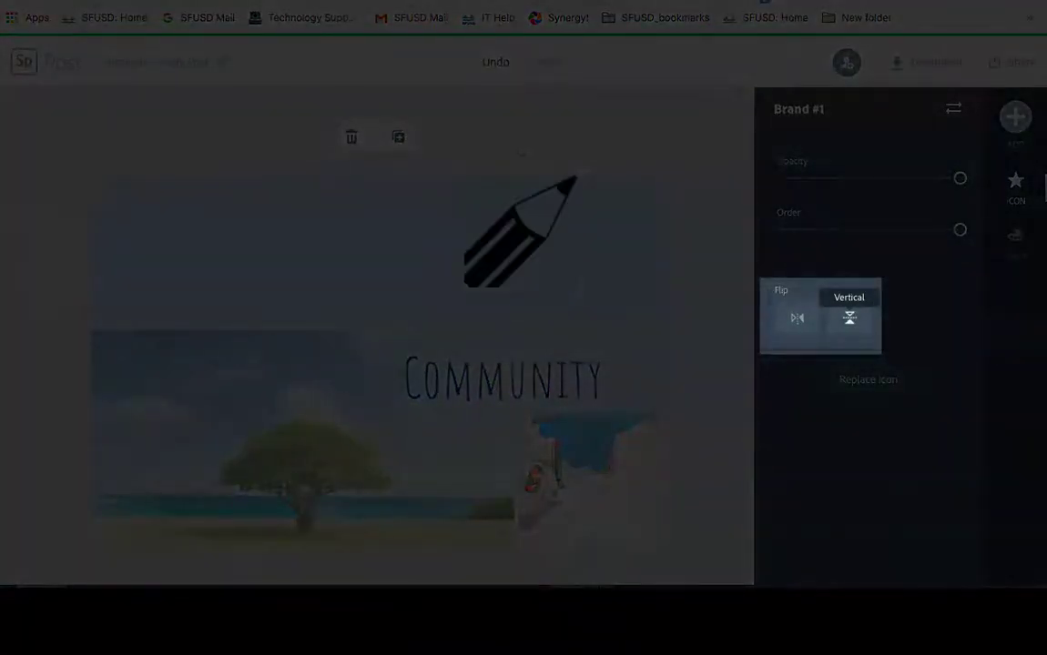
{"action": "left_click", "coordinate": [797, 317]}
{"action": "left_click", "coordinate": [849, 317]}
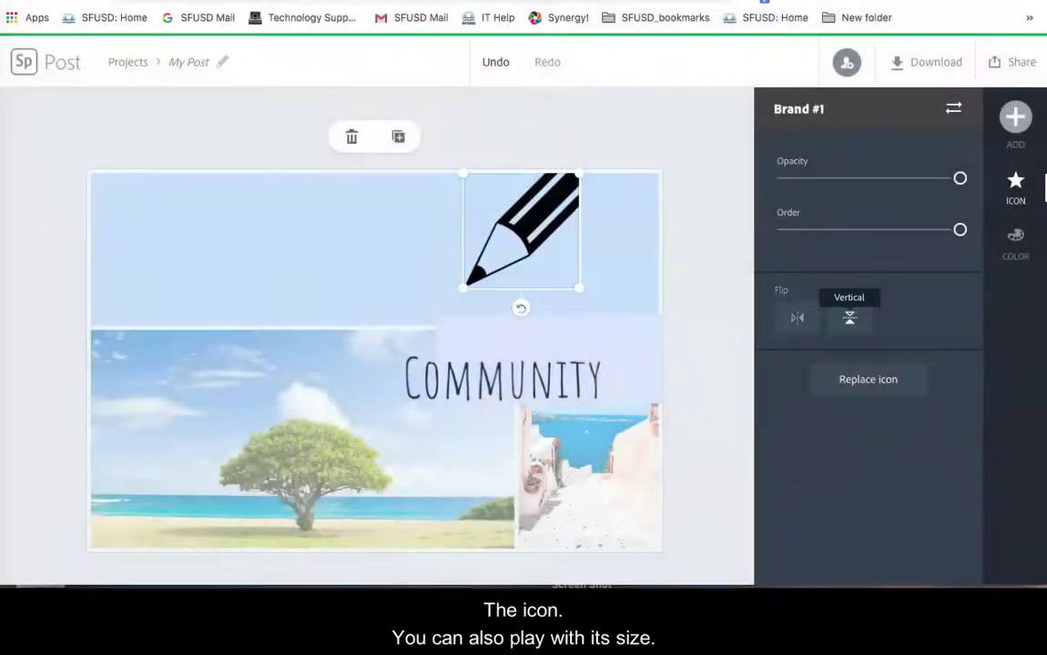
Shrink the pencil icon slightly and recolour it white after trying black and grey.
{"action": "mouse_move", "coordinate": [579, 173]}
{"action": "left_mouse_down"}
{"action": "mouse_move", "coordinate": [518, 230]}
{"action": "mouse_move", "coordinate": [572, 178]}
{"action": "left_mouse_up"}
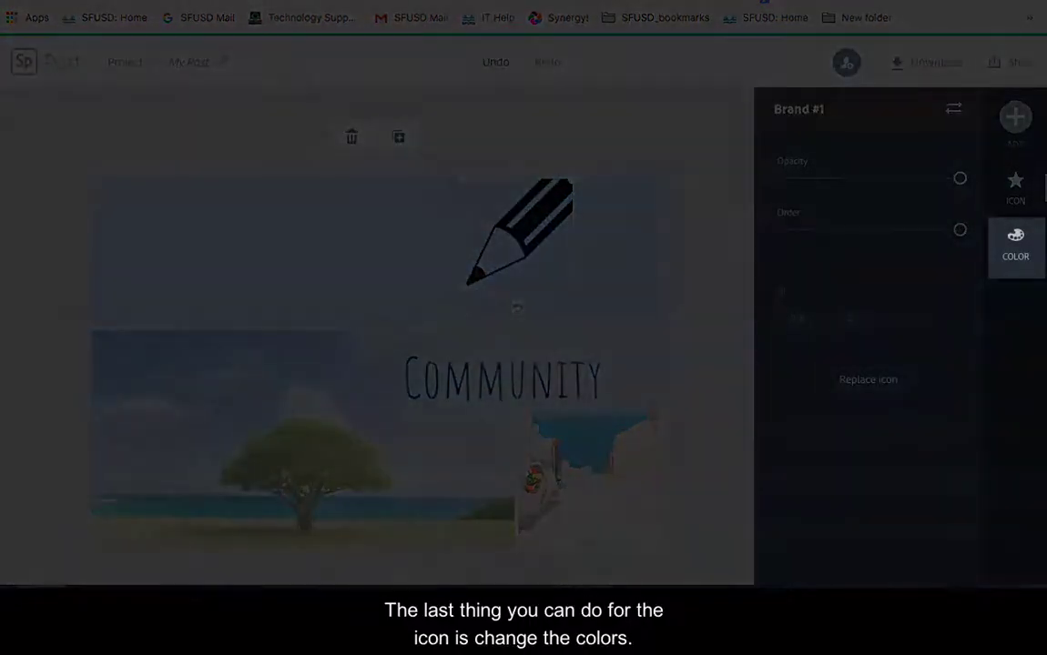
{"action": "left_click", "coordinate": [1015, 244]}
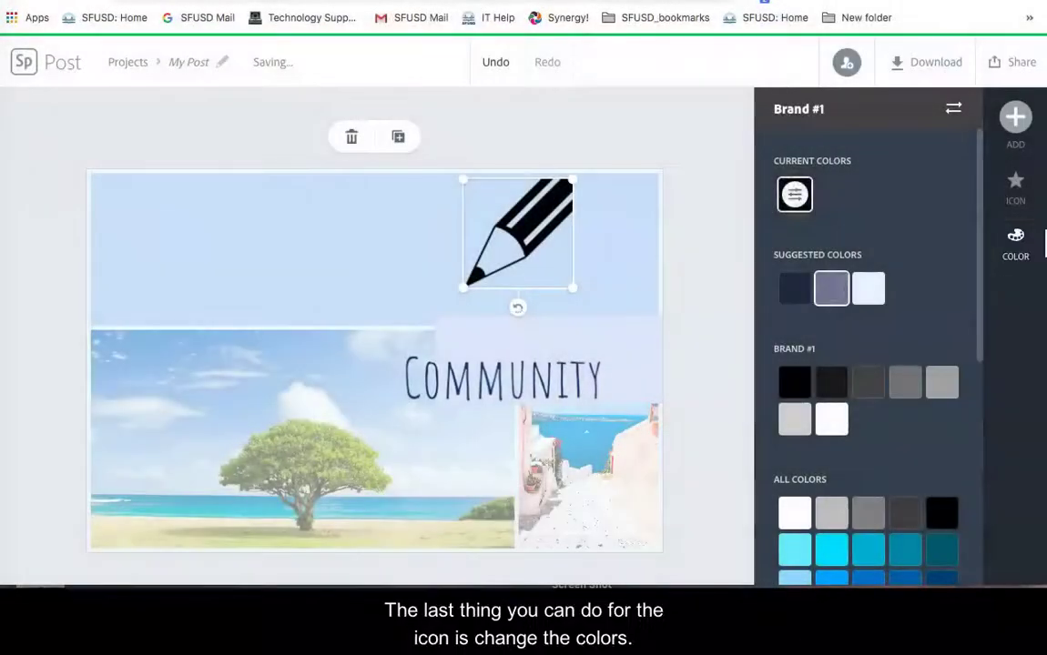
{"action": "left_click", "coordinate": [831, 287]}
{"action": "left_click", "coordinate": [794, 382]}
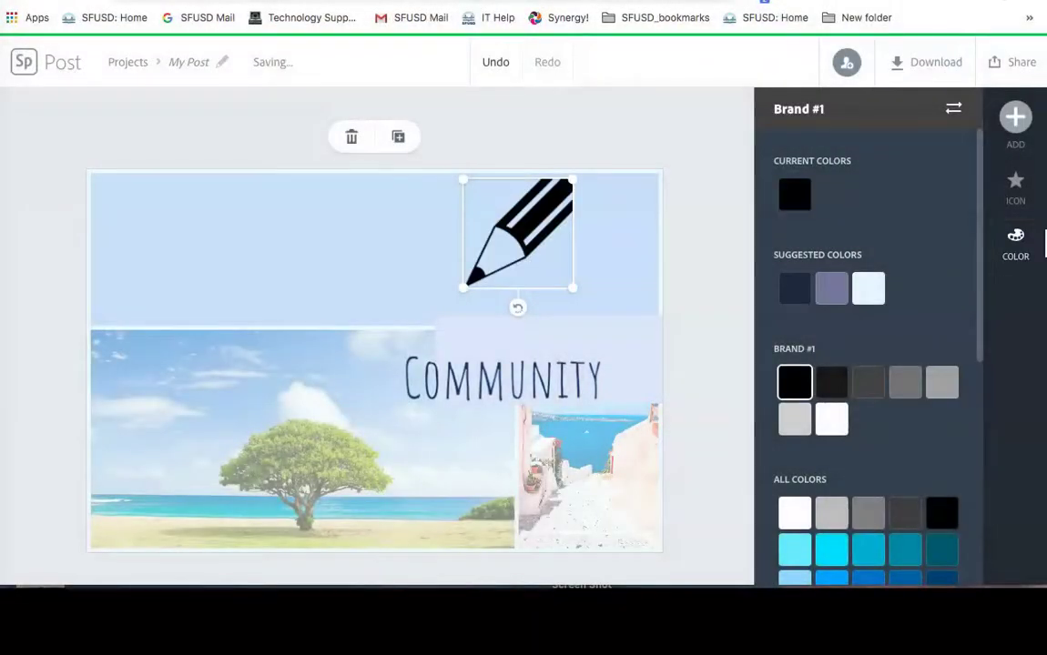
{"action": "left_click", "coordinate": [941, 382]}
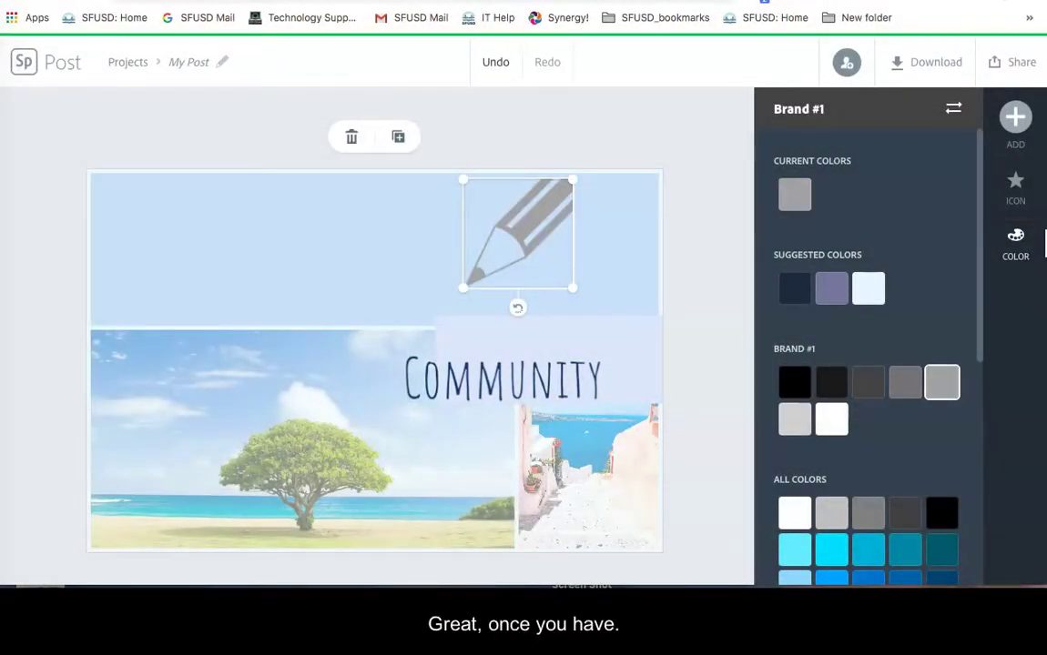
{"action": "left_click", "coordinate": [831, 419]}
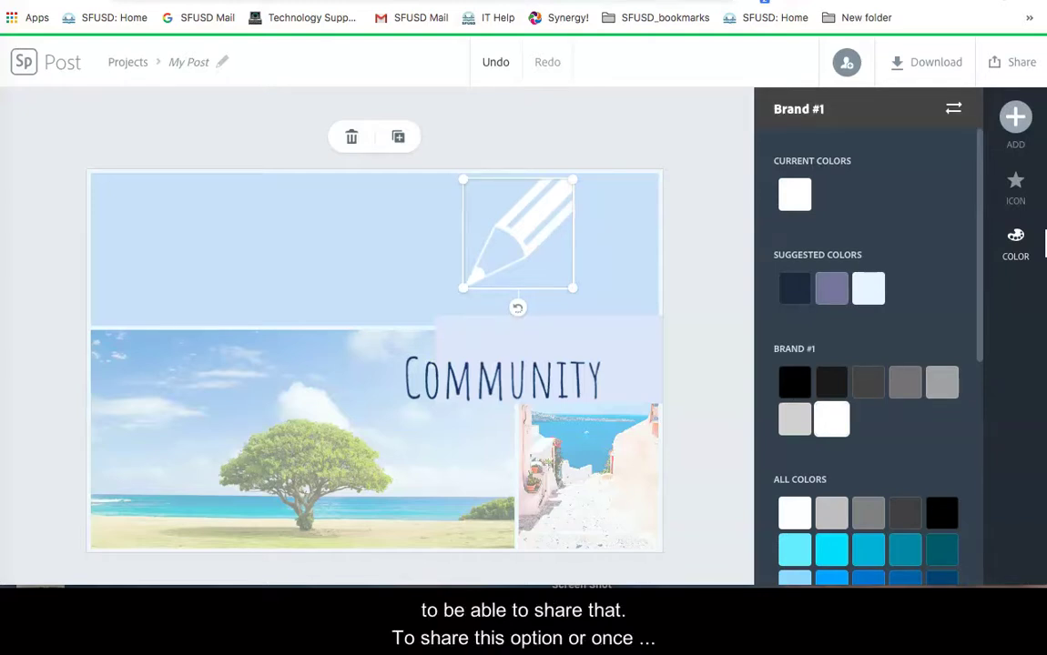
Deselect the icon and rename the project "Flyer Demo #1".
{"action": "key", "text": "Escape"}
{"action": "left_click", "coordinate": [189, 62]}
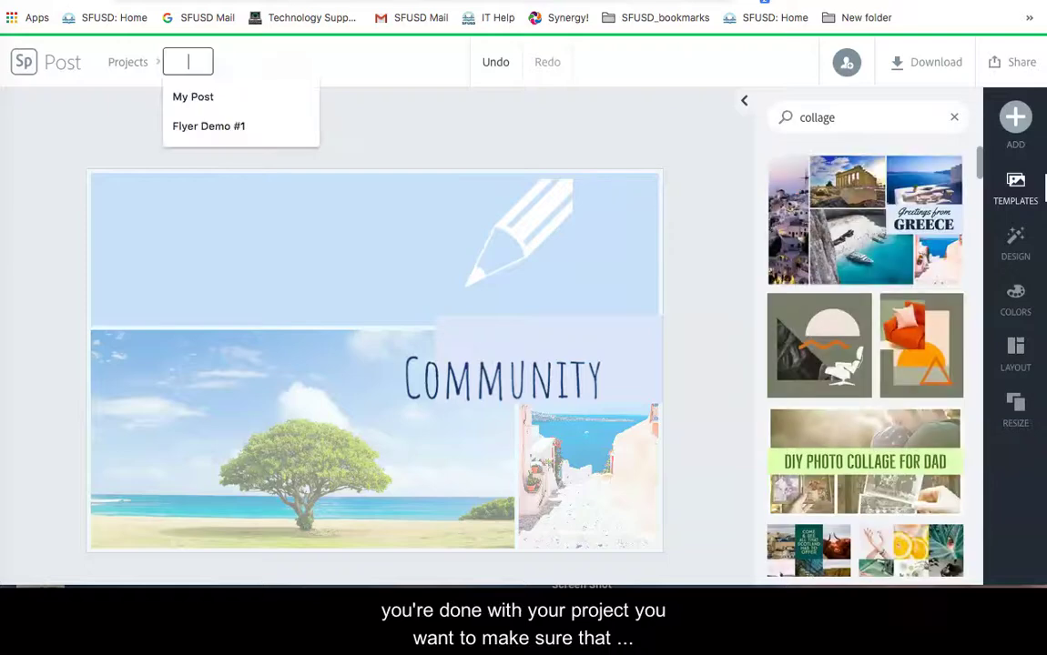
{"action": "key", "text": "Down"}
{"action": "key", "text": "Down"}
{"action": "key", "text": "Return"}
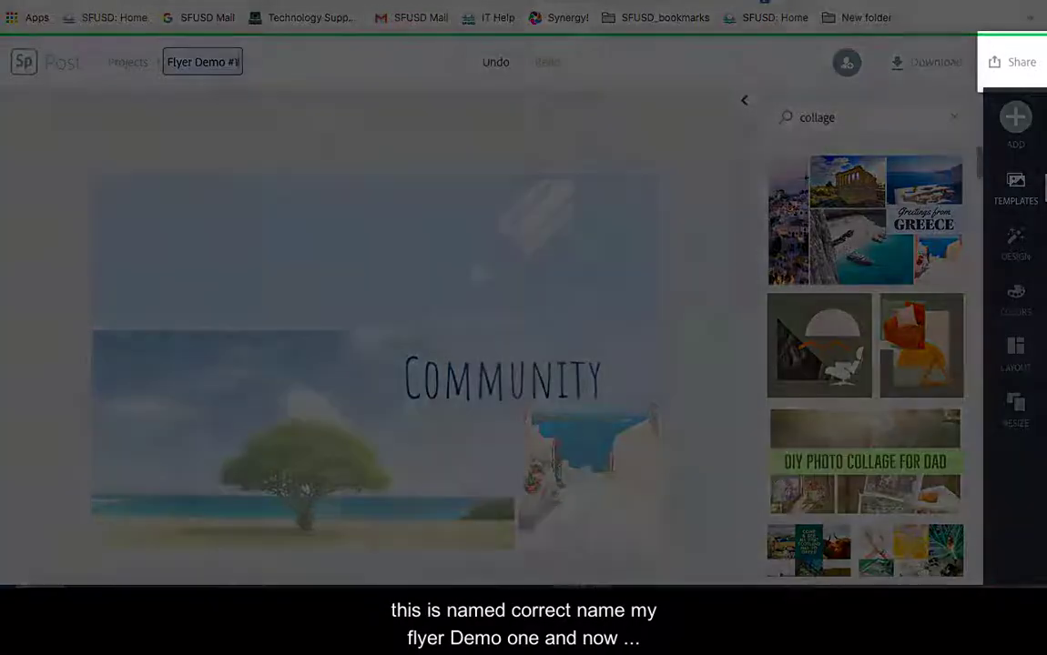
Publish the flyer titled "Community" in the Education category with the author's name shown, and update its share link.
{"action": "left_click", "coordinate": [1011, 62]}
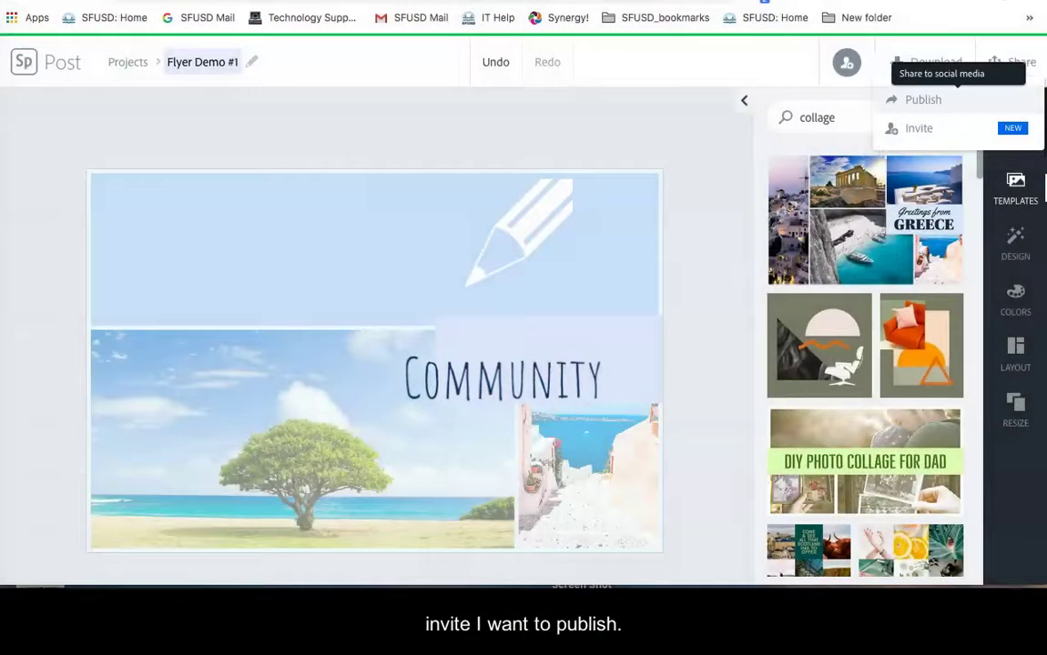
{"action": "left_click", "coordinate": [922, 99]}
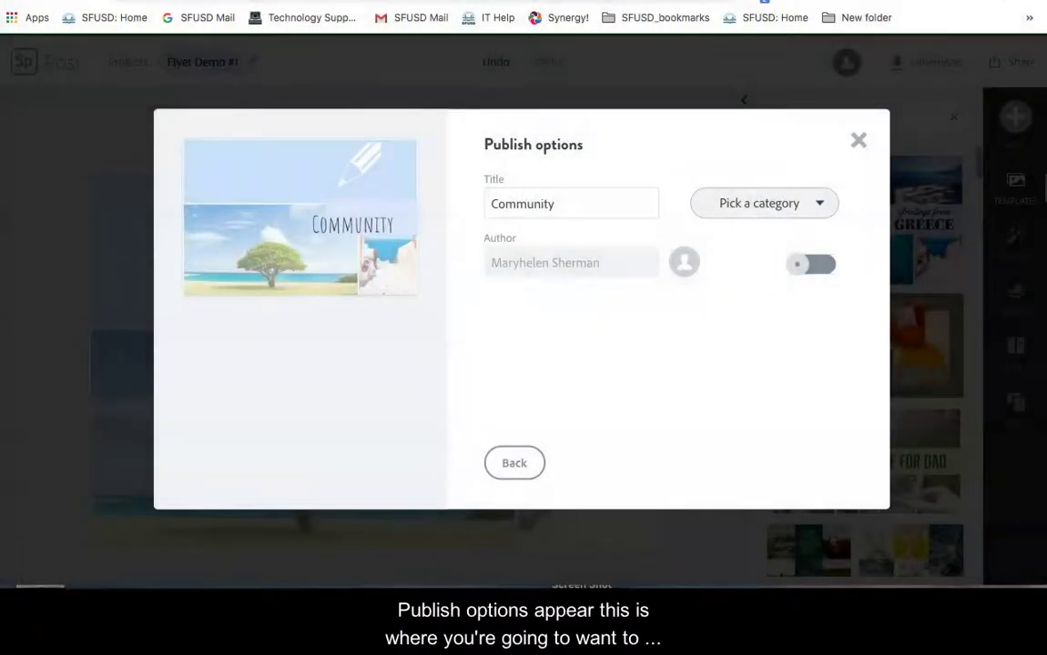
{"action": "left_click", "coordinate": [737, 292]}
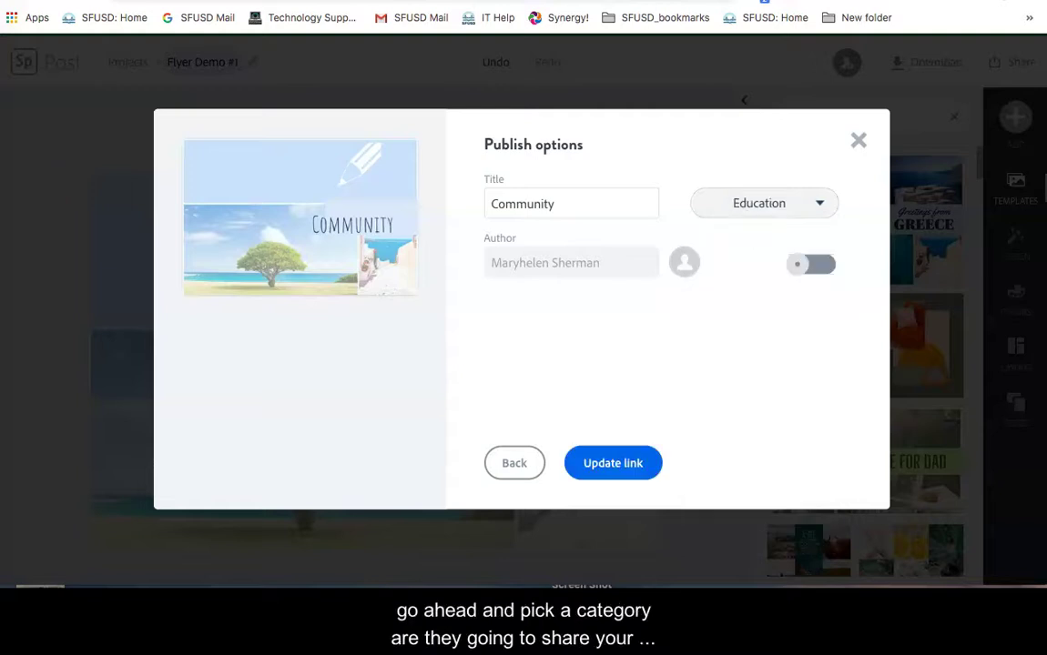
{"action": "left_click", "coordinate": [810, 264]}
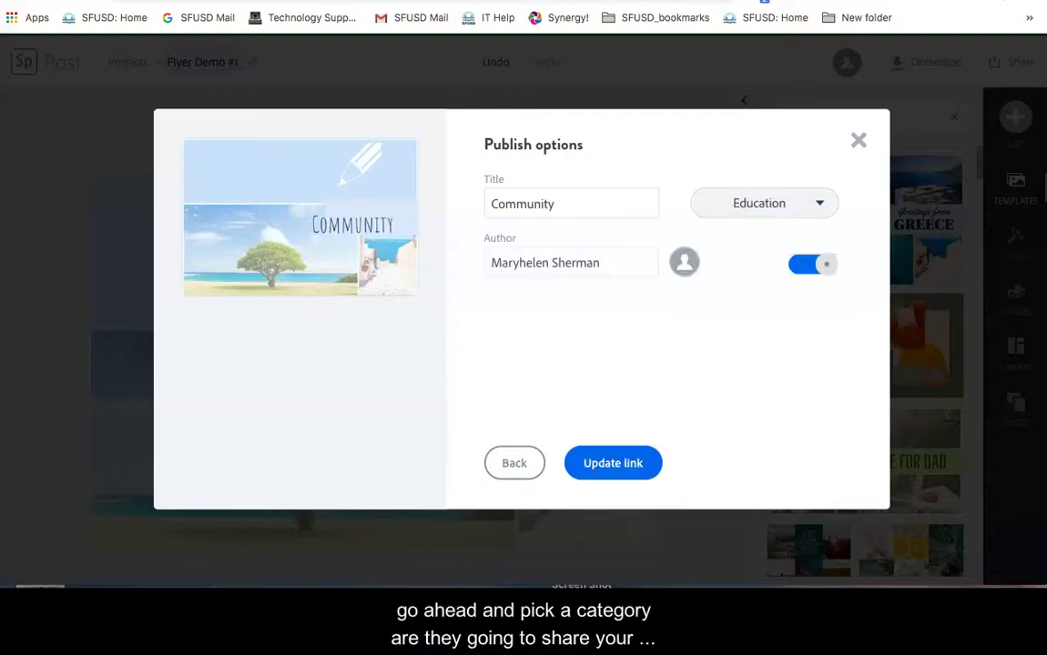
{"action": "left_click", "coordinate": [612, 462]}
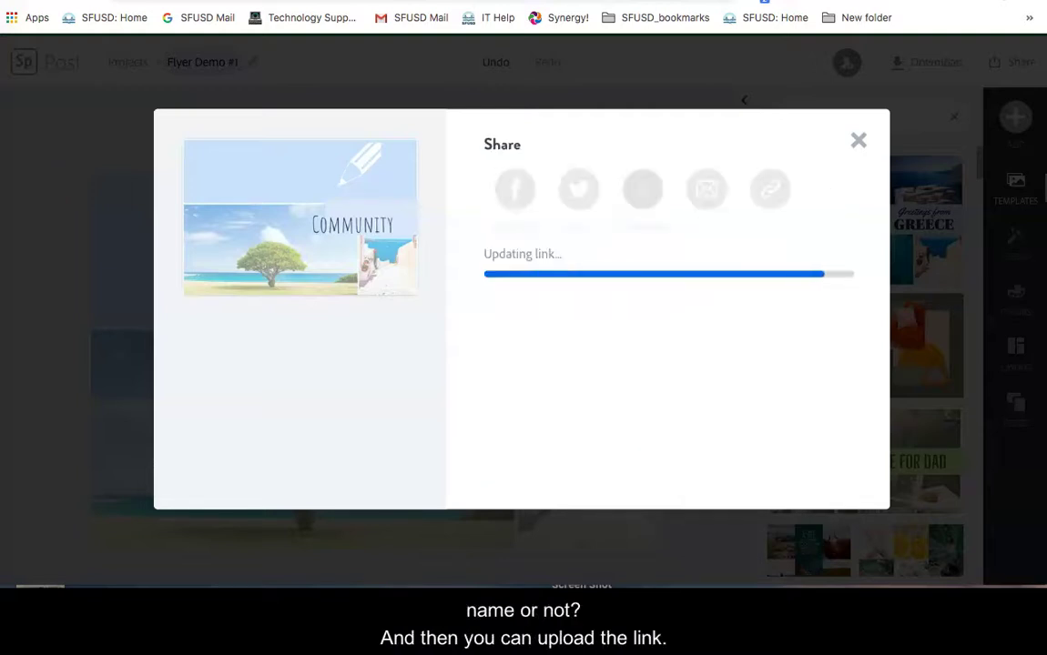